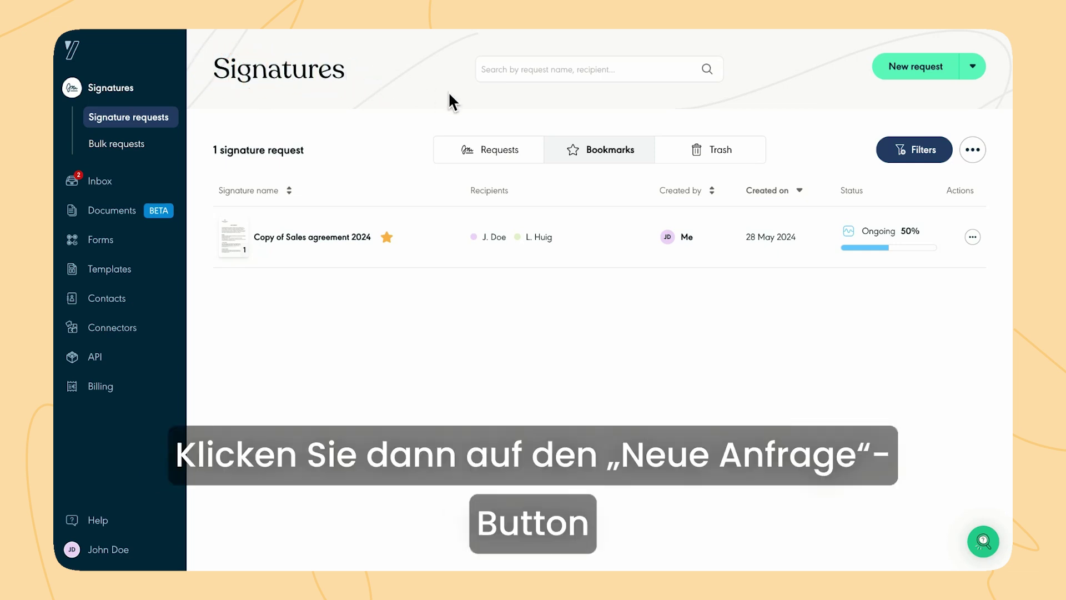
- Upload Document d'essai_FR.pdf and CGV_2024.pdf to a new request, turning CGV_2024.pdf into an attachment
click(905, 68)
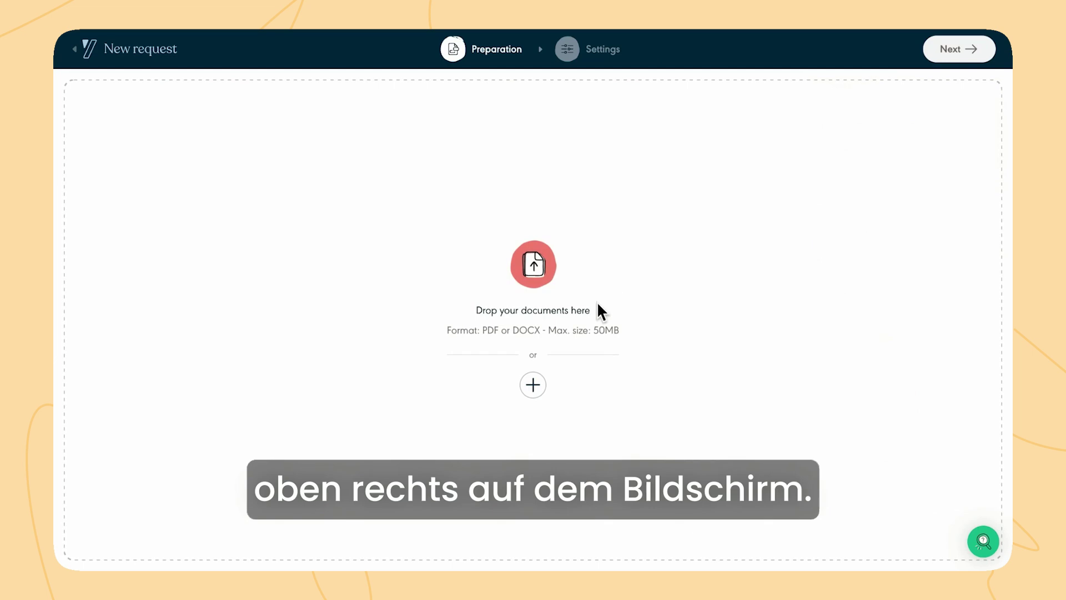
click(533, 385)
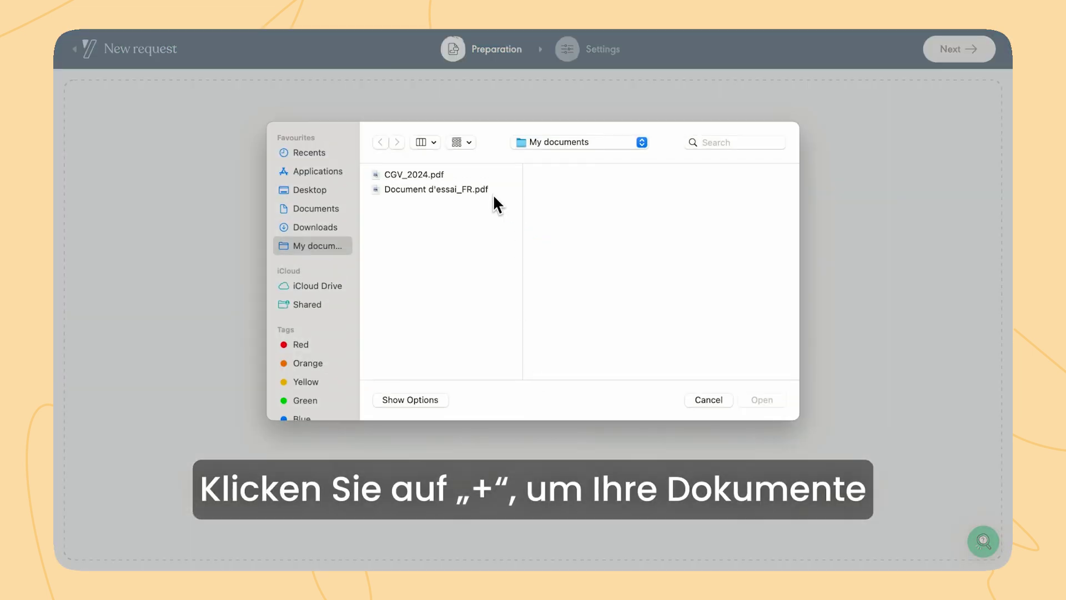
click(474, 188)
shift+click(463, 173)
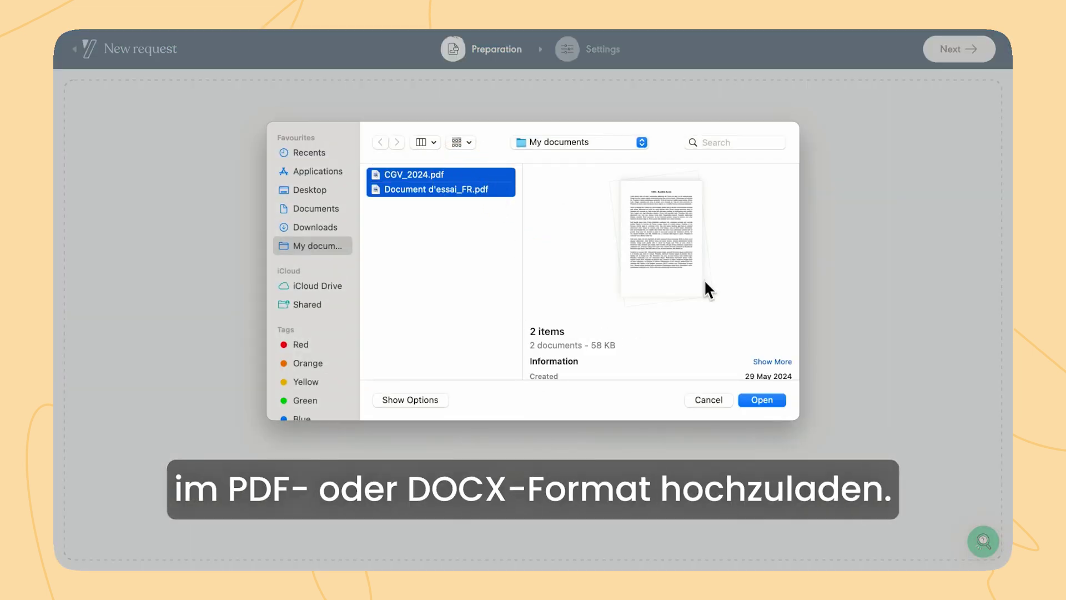
click(762, 400)
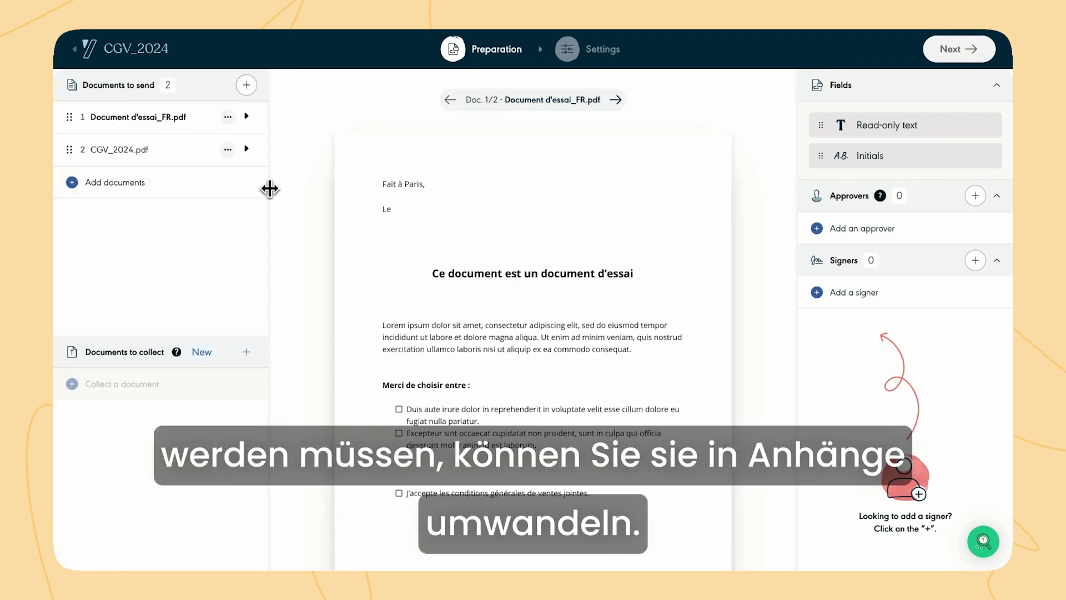
click(227, 150)
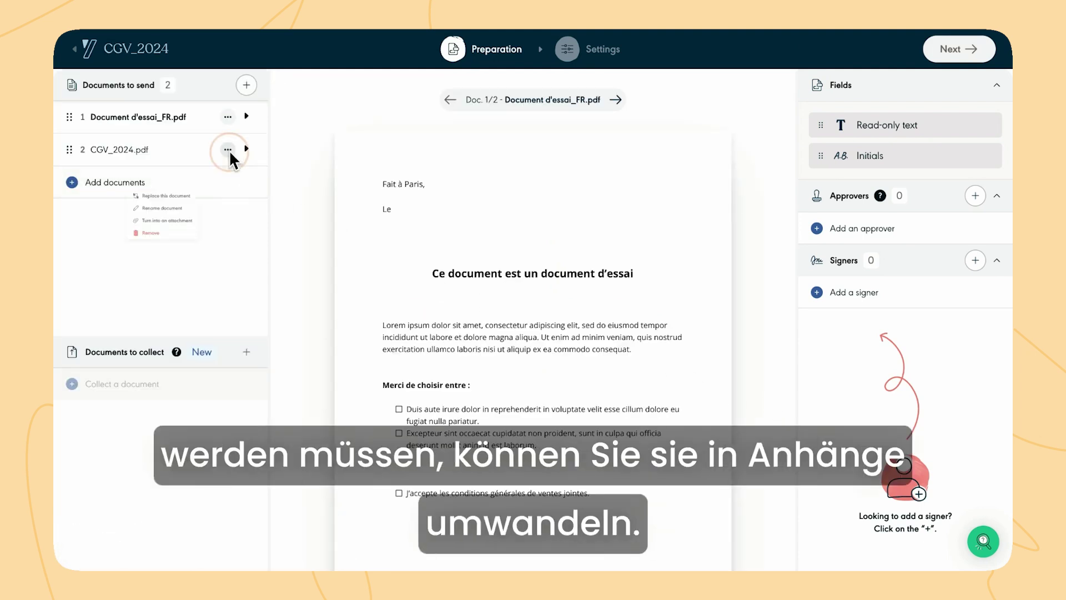
click(204, 226)
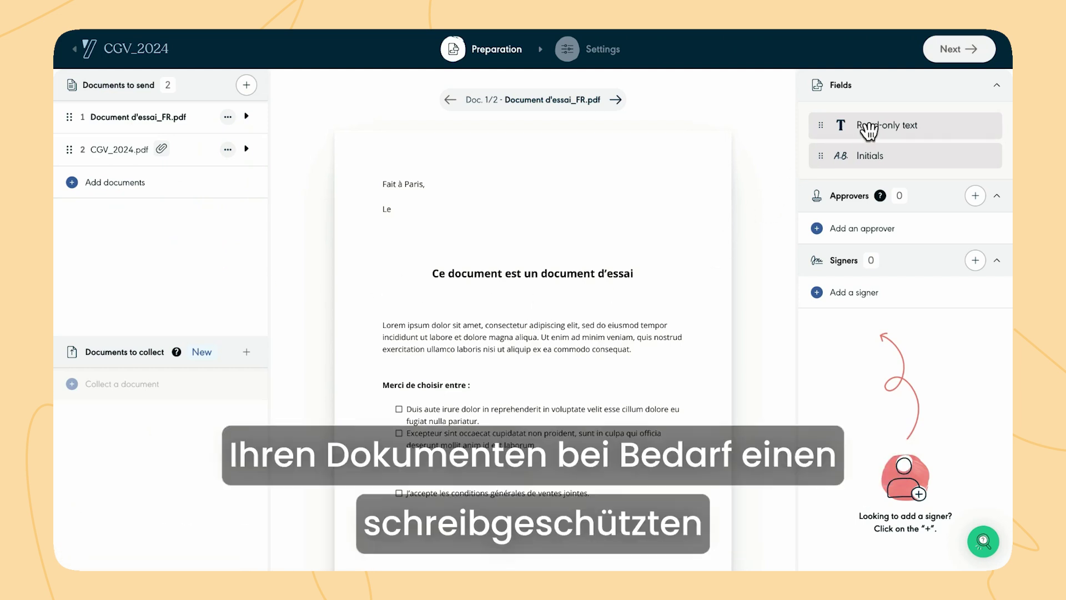
- Add a read-only text field reading 31/05/24 next to "Le"
drag(883, 129, 466, 206)
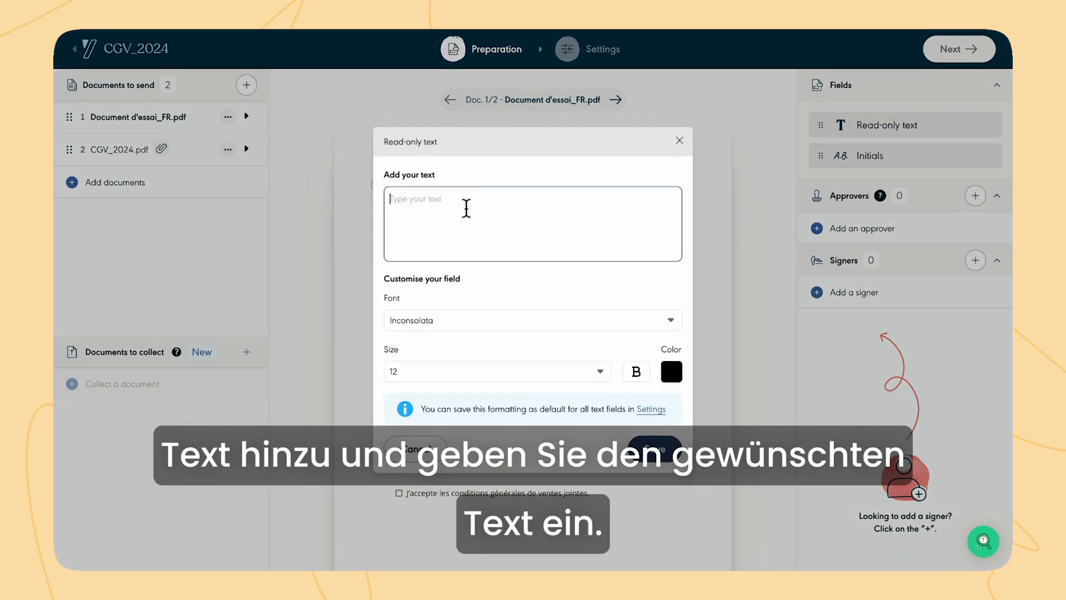
text(31/05/24)
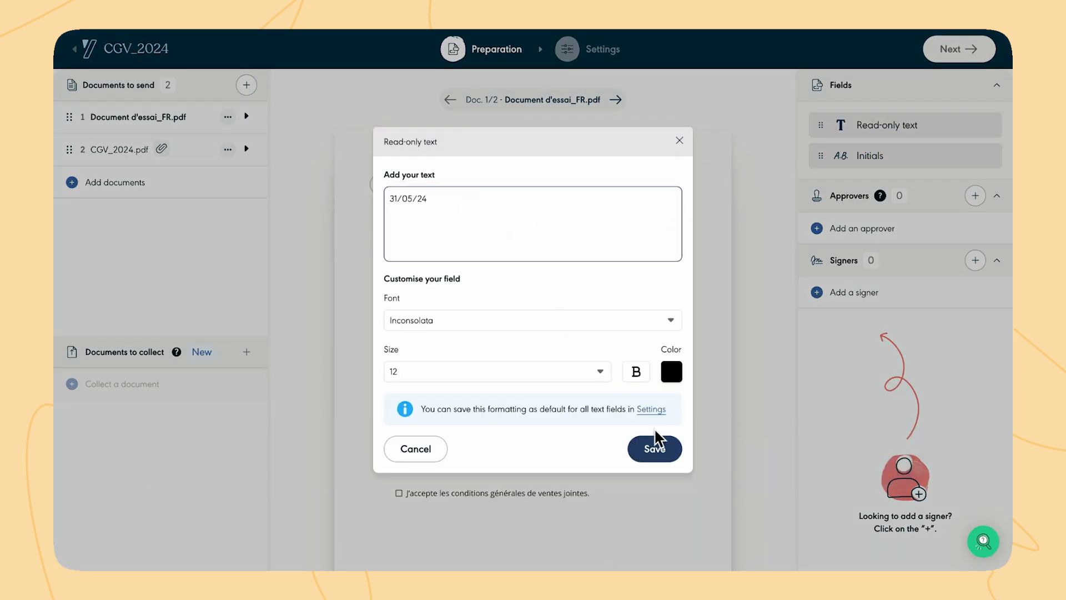
click(660, 450)
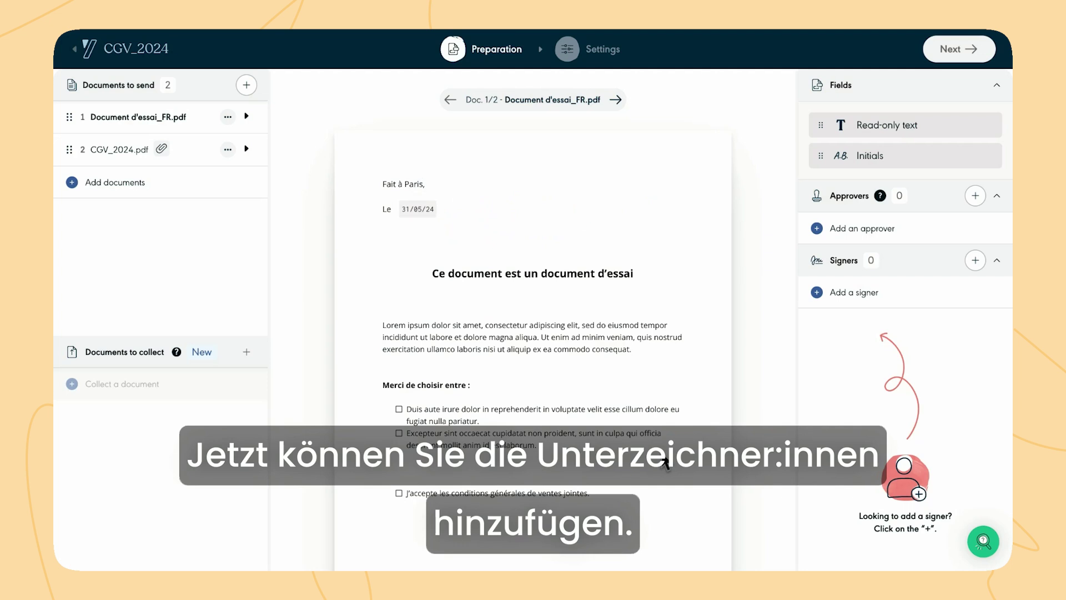
- Create a signer from a saved autofill suggestion and save them to the contacts list
click(882, 294)
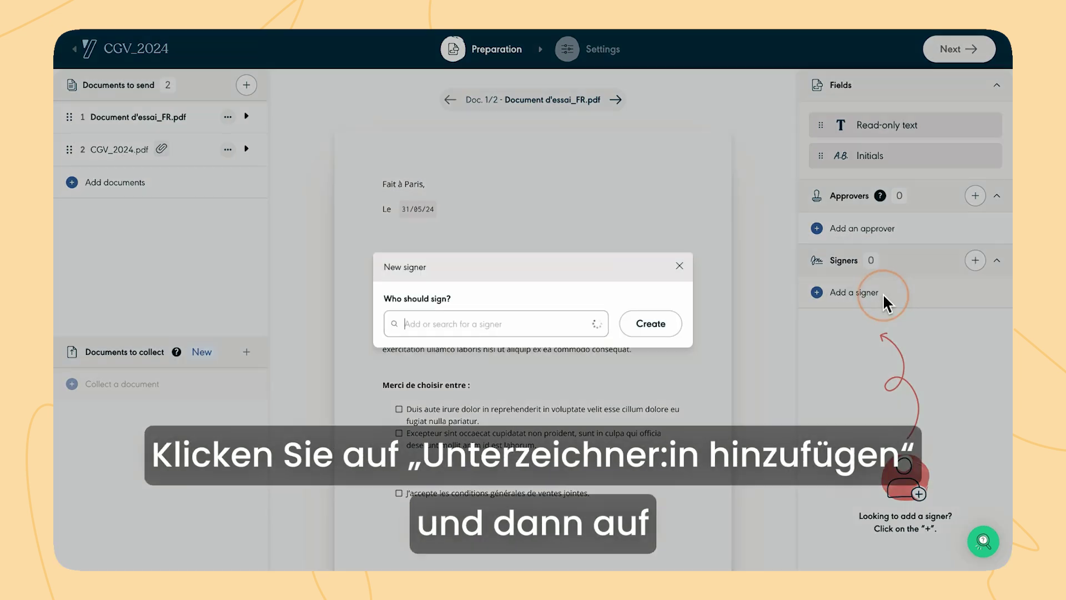
click(666, 325)
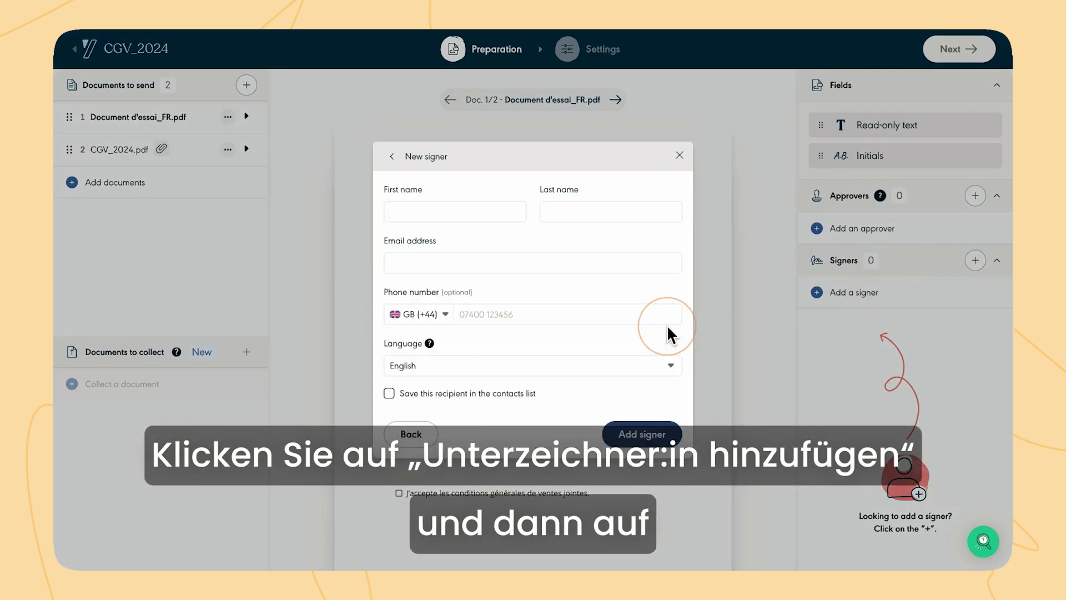
click(465, 215)
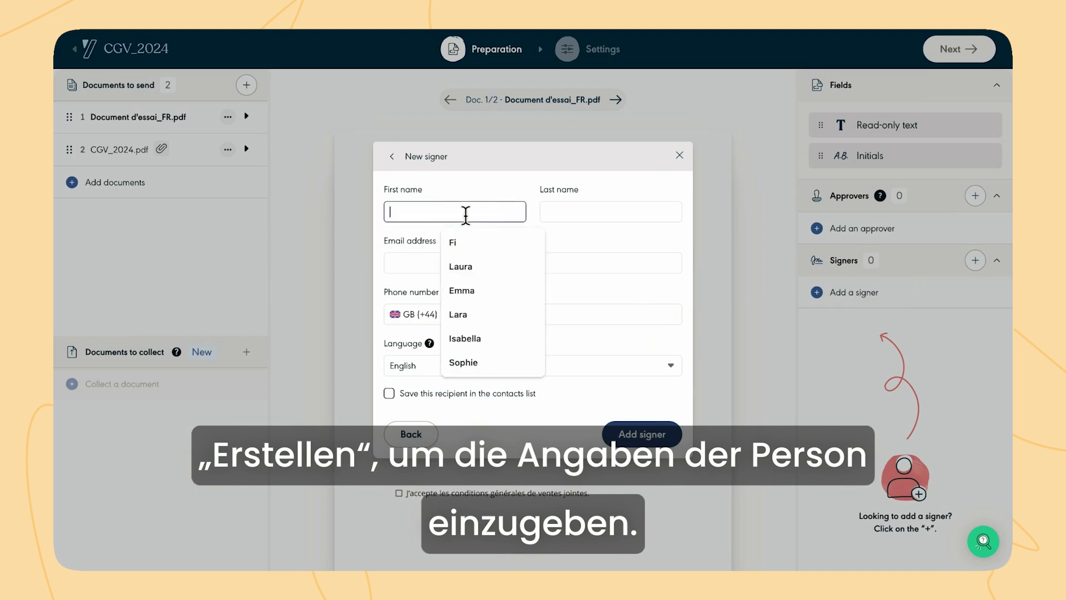
click(400, 362)
click(389, 393)
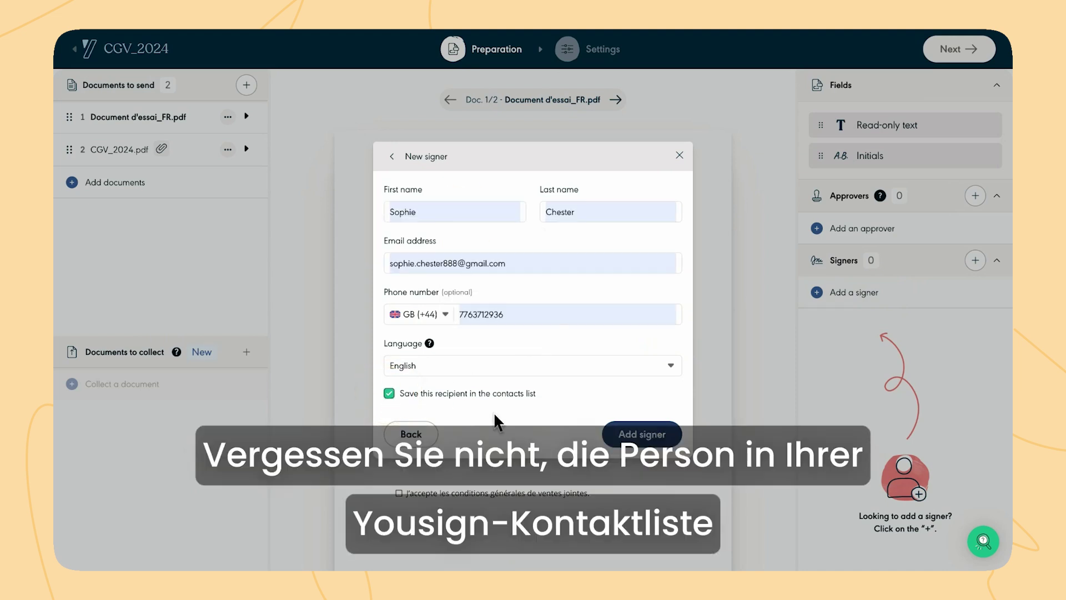
click(633, 439)
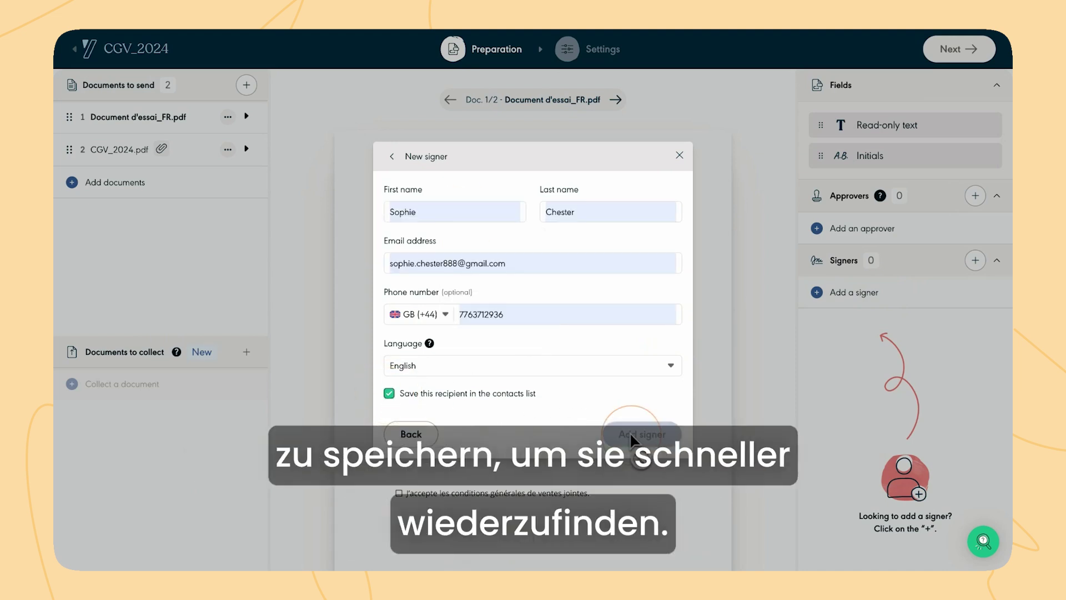
scroll(633, 438, down, 2)
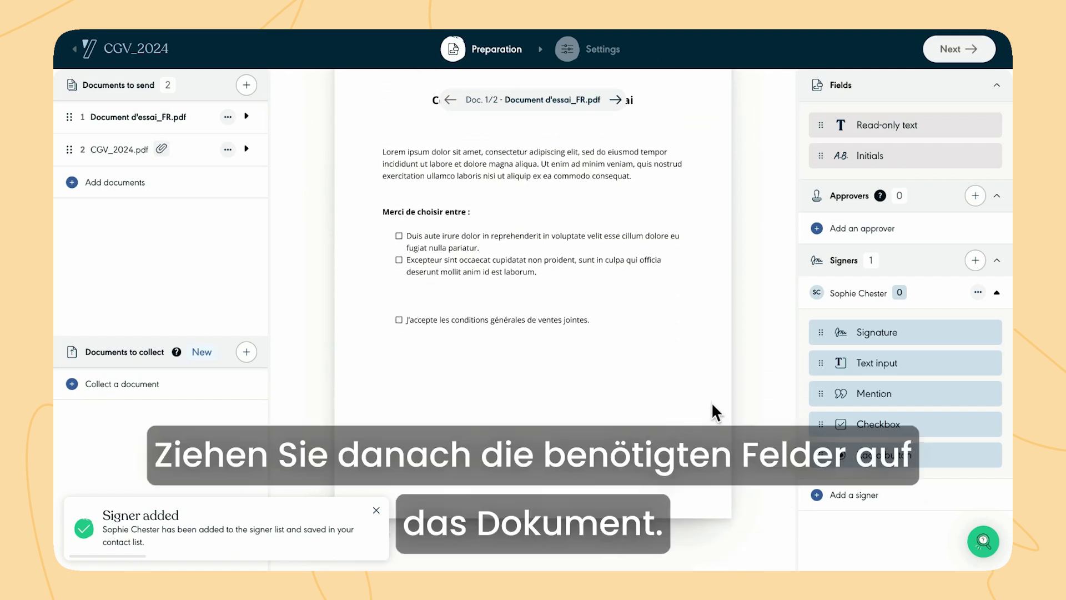
- Place a shrunk signature field under the terms line and drop a Mention field beside it
mouse_move(895, 418)
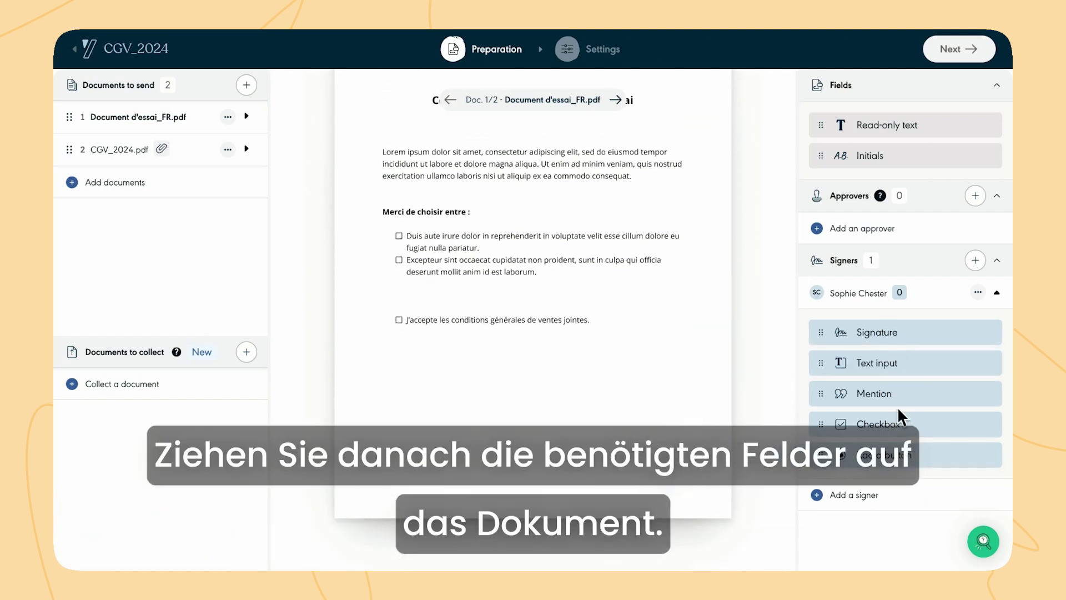
mouse_move(895, 333)
mouse_down()
mouse_move(550, 412)
mouse_move(405, 388)
mouse_move(428, 369)
mouse_up()
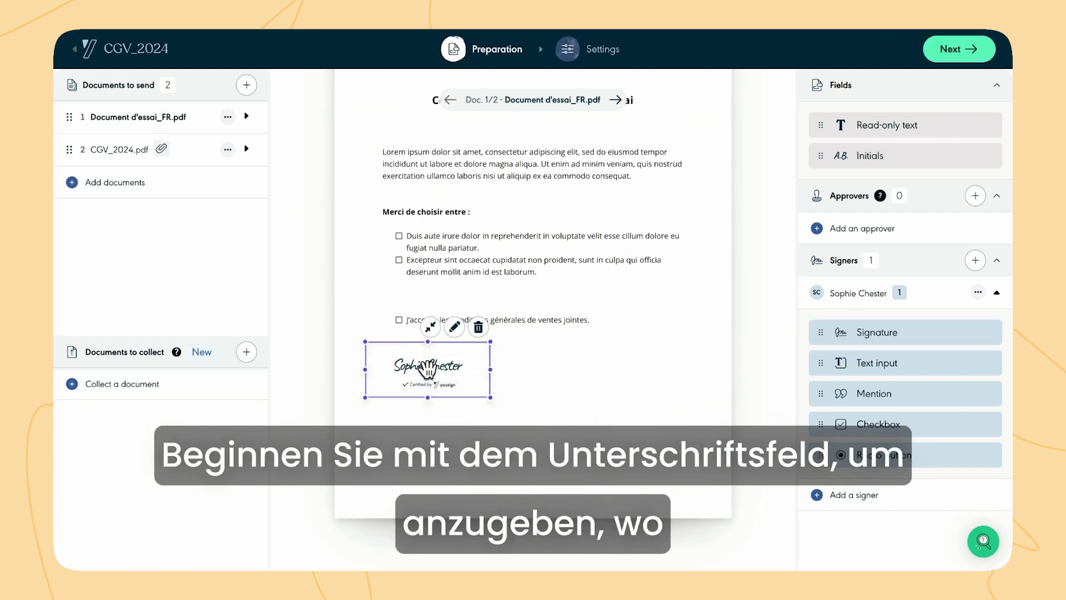
click(431, 325)
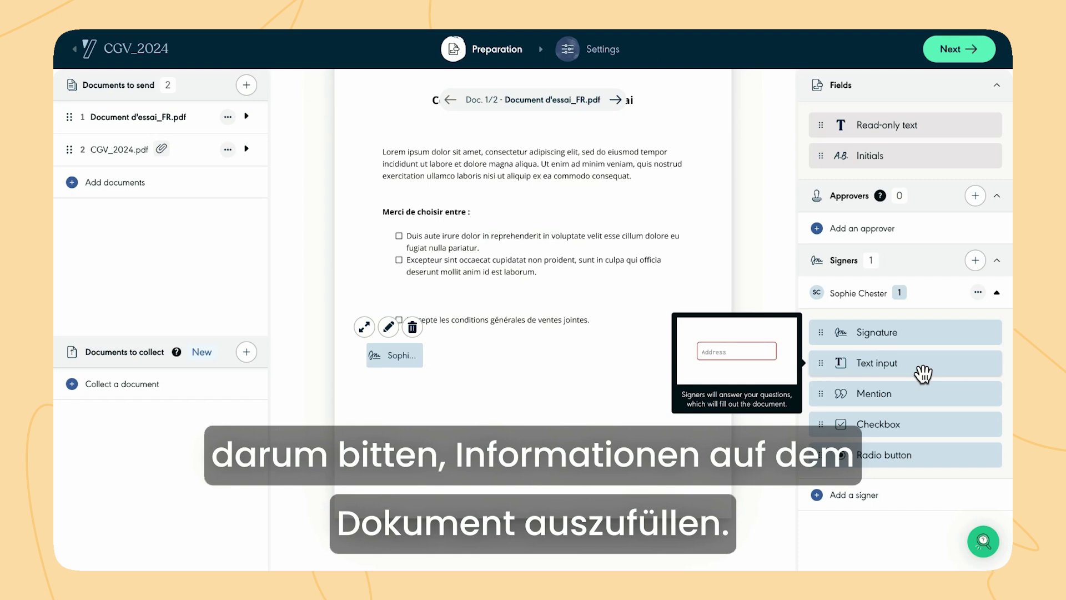
drag(914, 398, 513, 351)
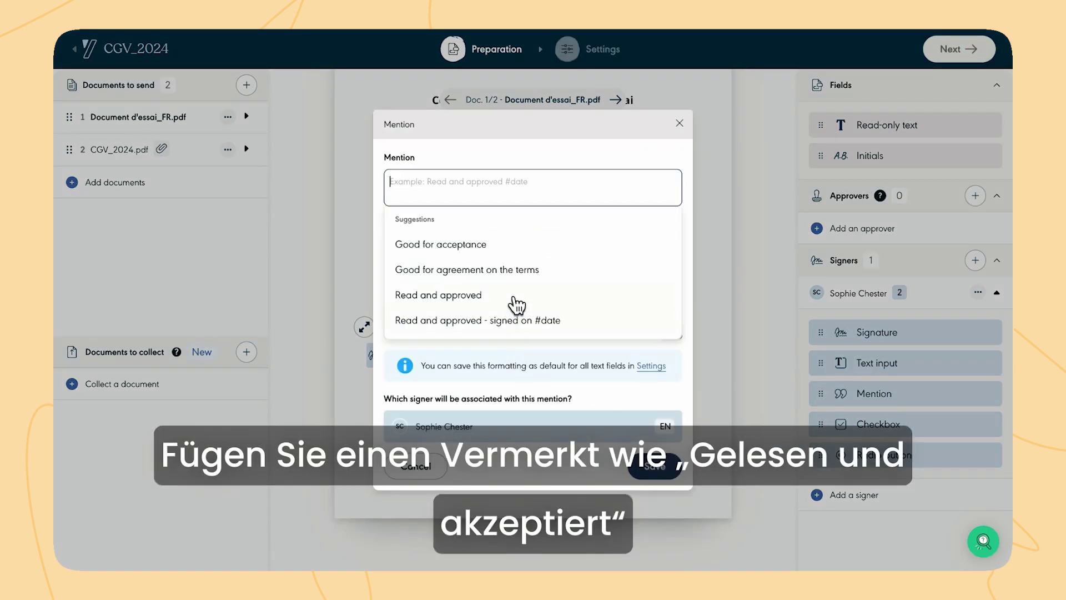
- Save a 'Read and approved' mention and add a checkbox on the J'accepte line
click(518, 291)
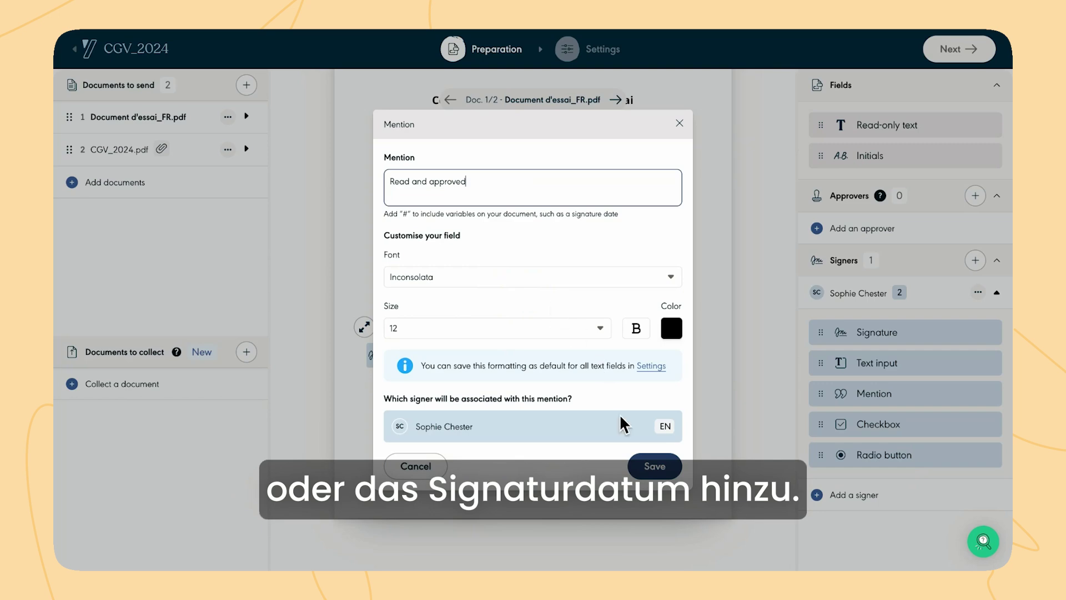
click(648, 467)
drag(835, 425, 402, 279)
click(479, 394)
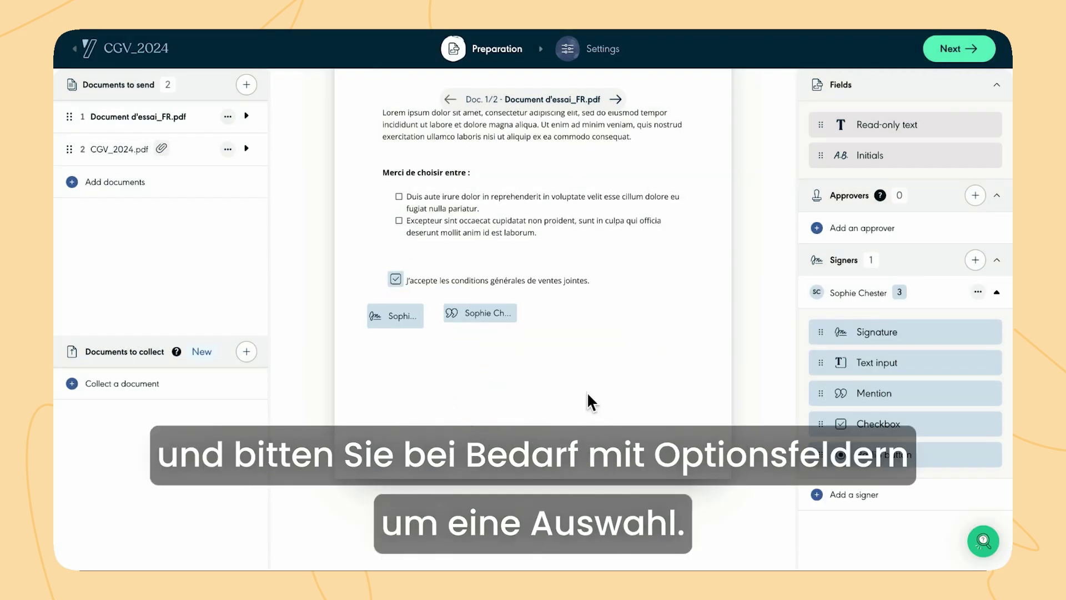
- Add radio buttons on the two choices and an initials field on the page
drag(882, 461, 399, 200)
click(659, 366)
drag(870, 157, 683, 441)
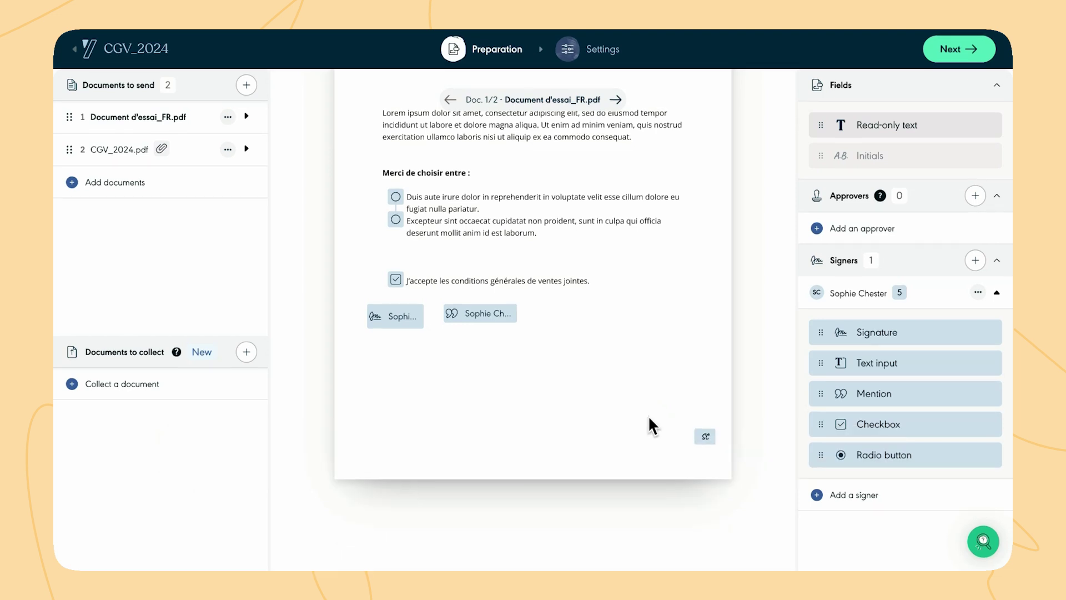
- Add yourself as second signer with a compact signature field beneath the first signer's
click(976, 260)
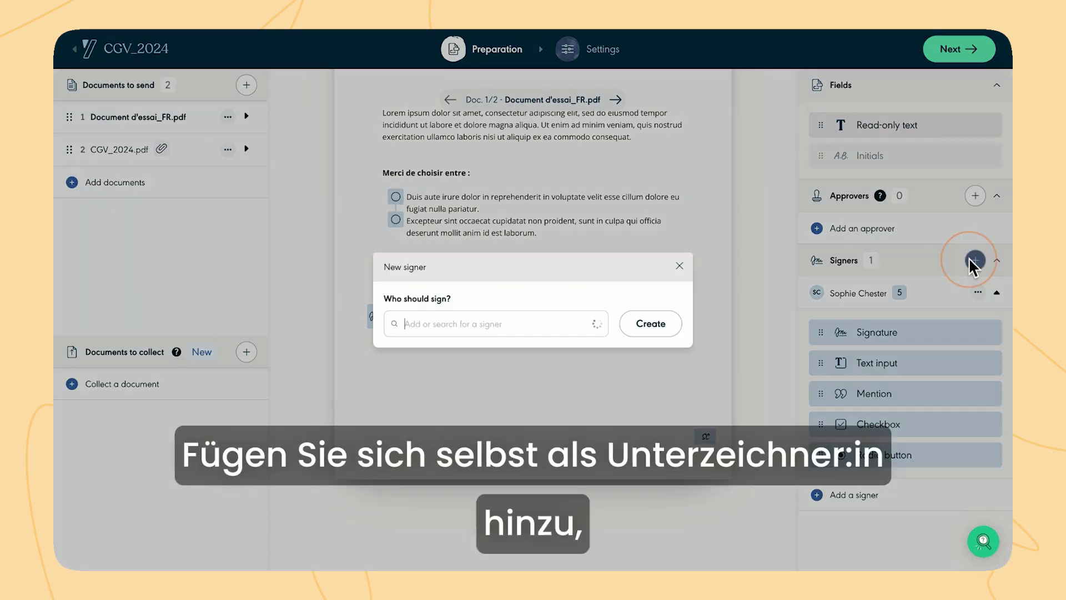
click(529, 364)
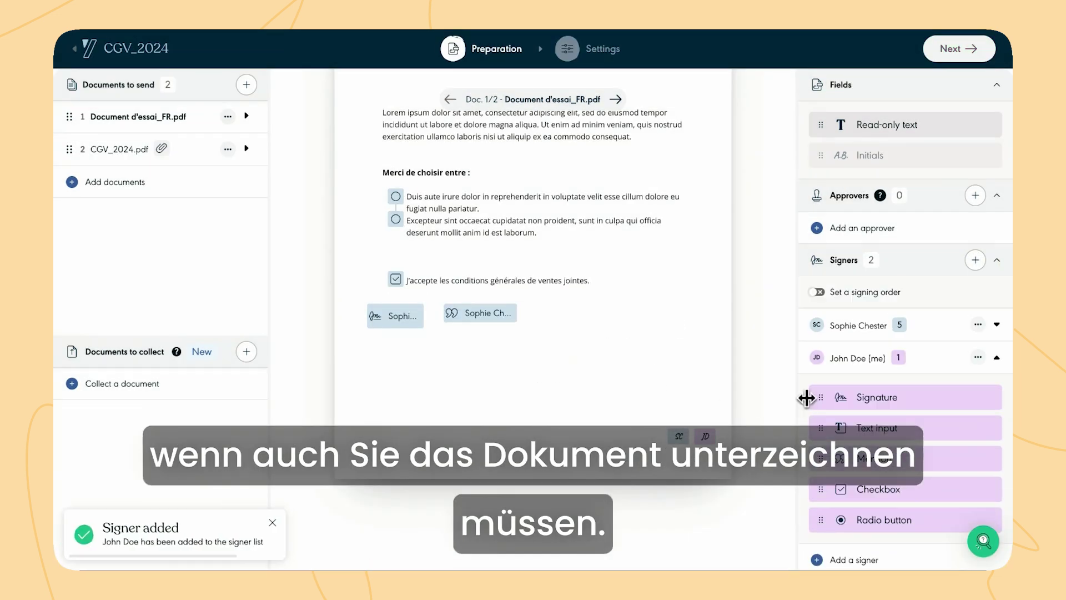
mouse_move(880, 398)
mouse_down()
mouse_move(563, 397)
mouse_move(425, 369)
mouse_up()
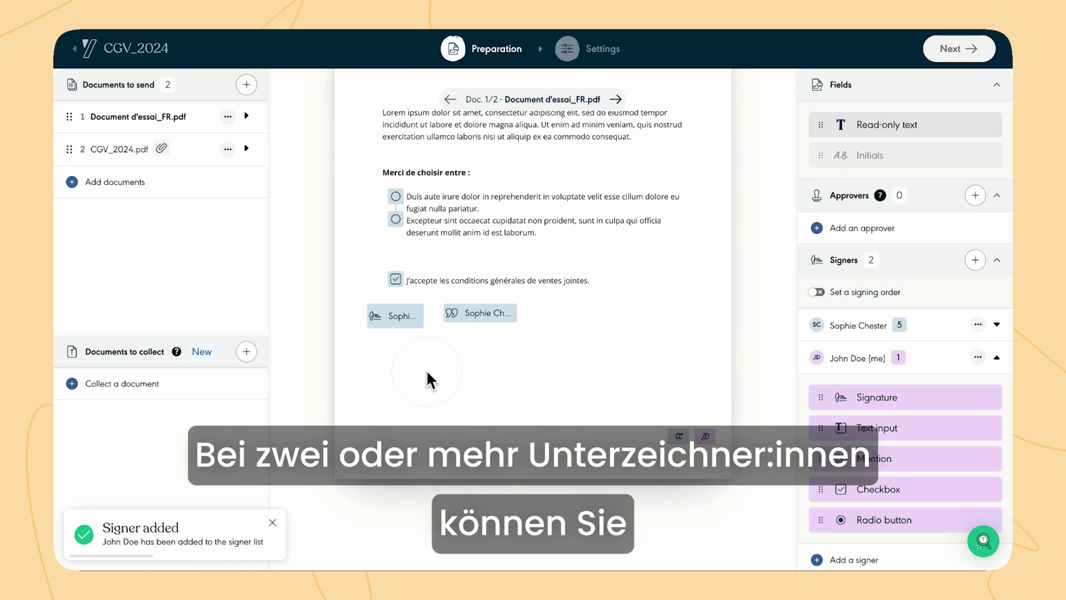
click(431, 333)
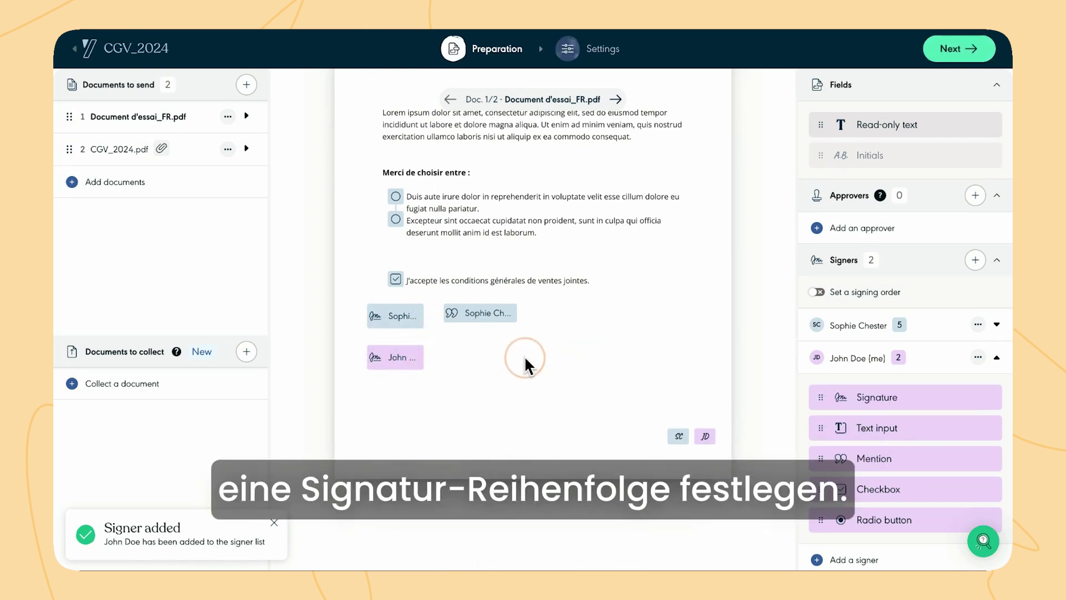
- Enable a signing order with yourself signing first, then proceed to Settings
click(813, 292)
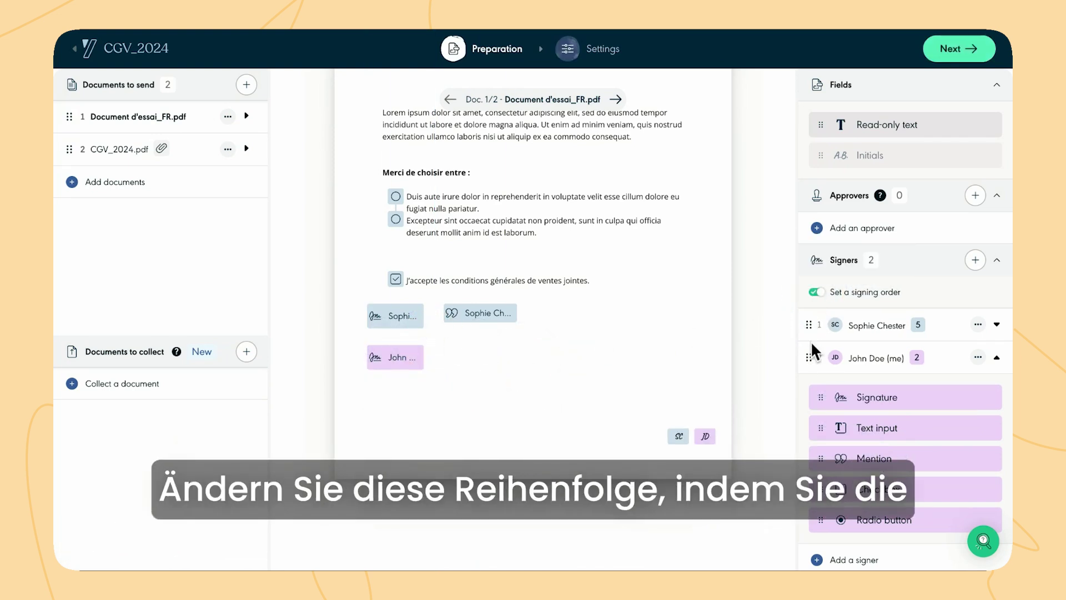
drag(813, 357, 813, 325)
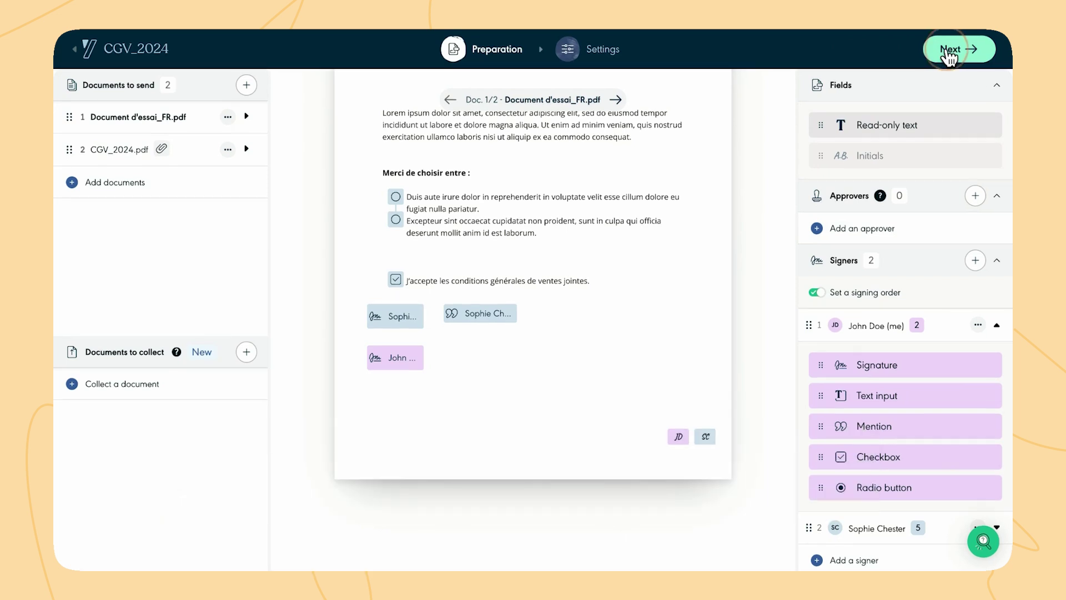
click(948, 51)
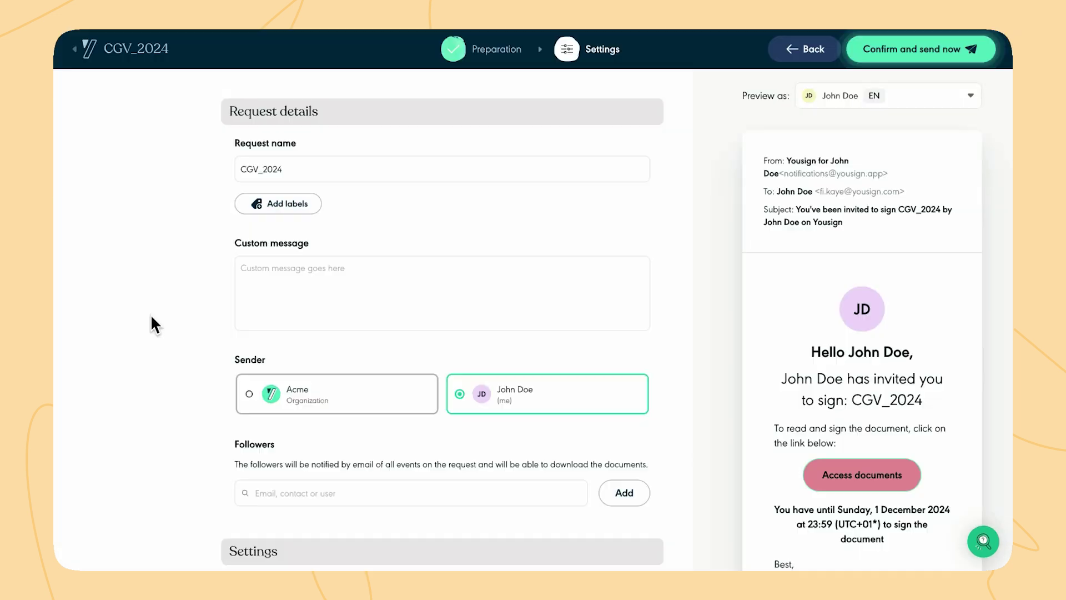
- Rename the request to 'Sophie X Acme'
click(292, 170)
drag(296, 170, 221, 170)
text(Sophie X Acme)
click(348, 220)
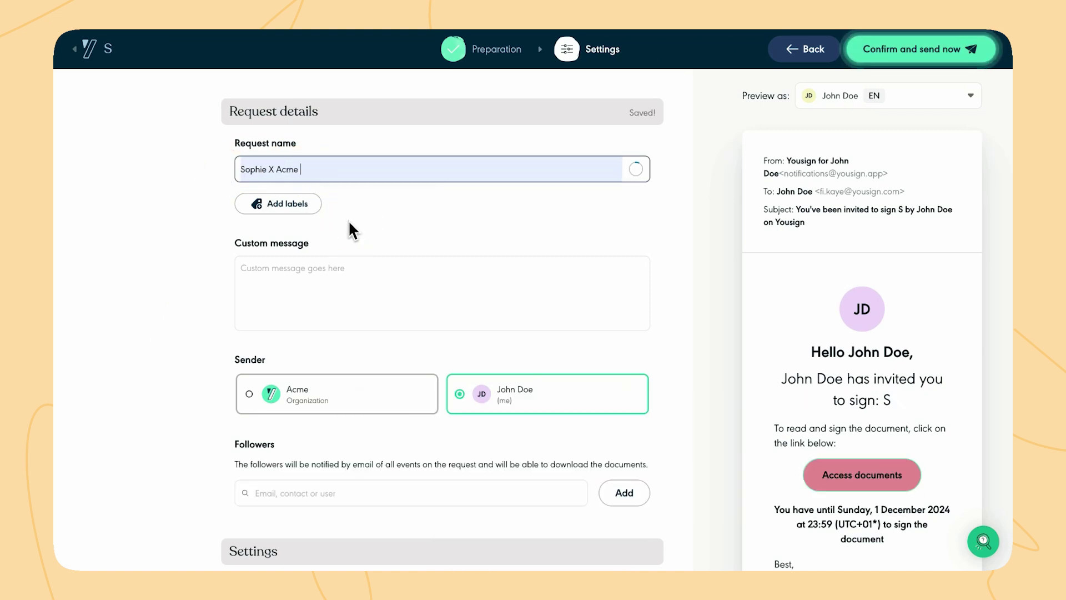
click(397, 190)
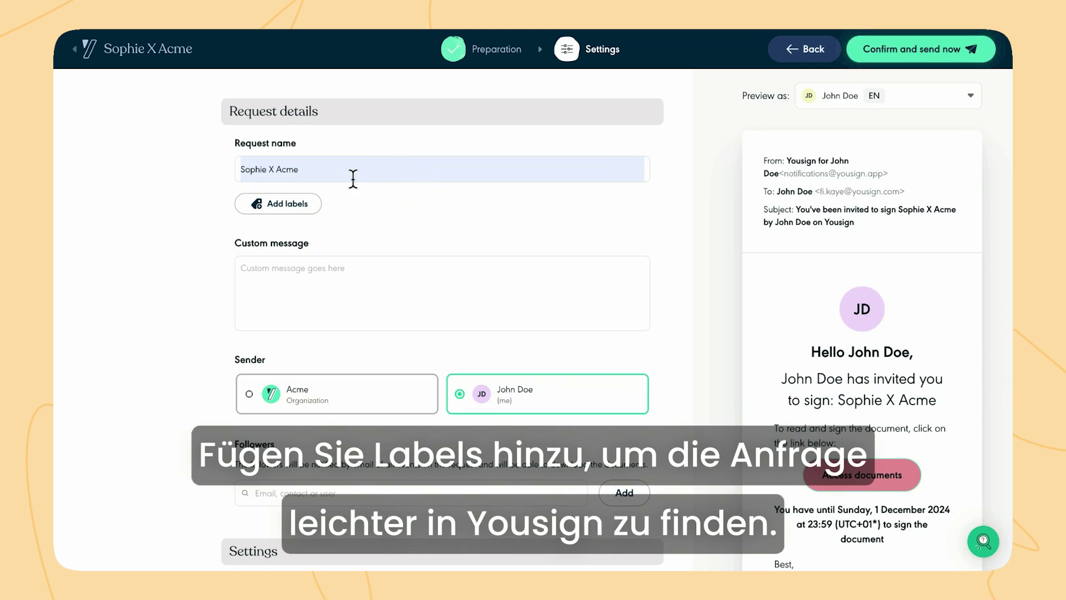
- Tag the request HR and write a friendly custom message asking the signer to sign
click(302, 204)
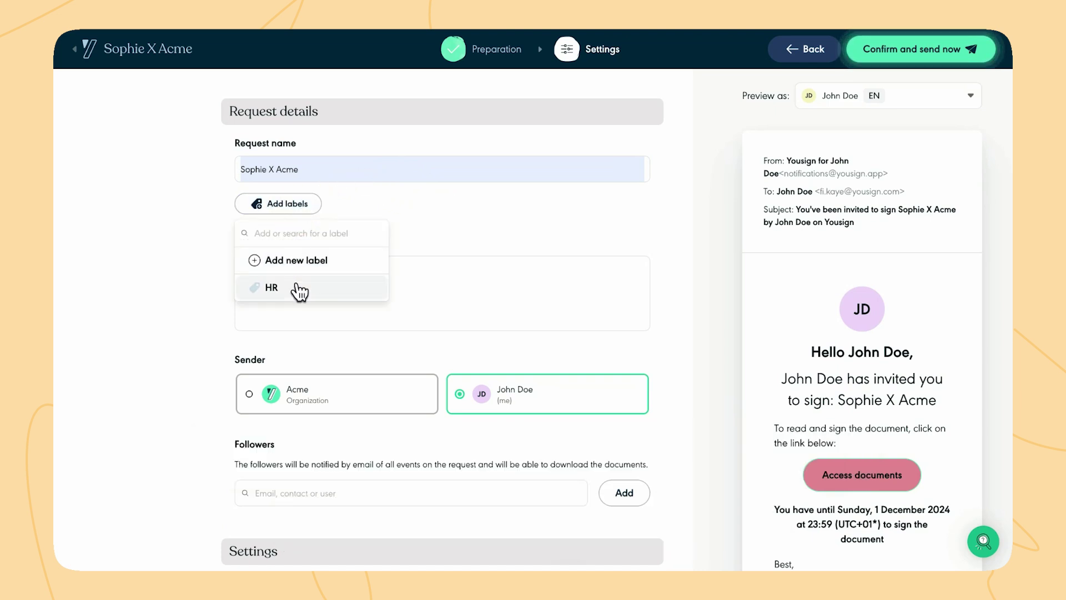
click(273, 287)
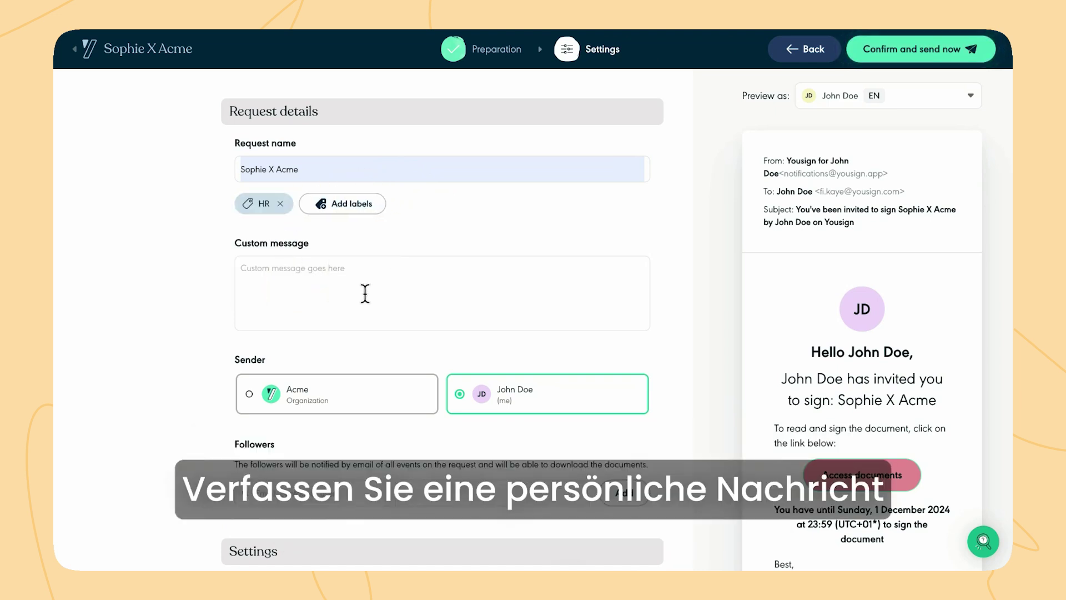
click(289, 279)
text(Hi Sophie, I hope you are well.  Here is the document that needs to be signed! Have a lovely day.)
key(Return)
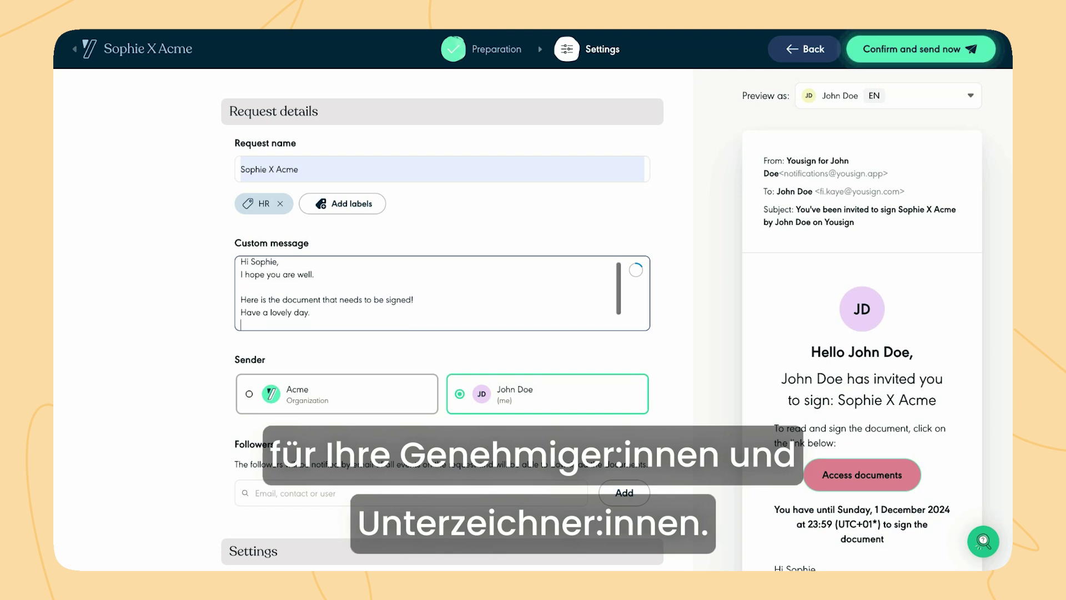
key(BackSpace)
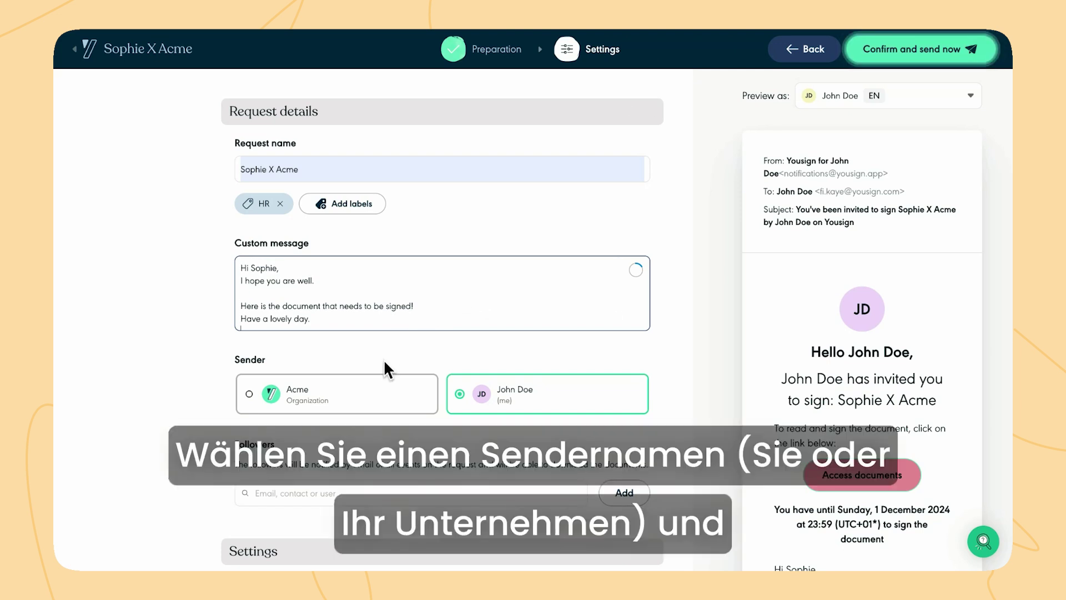
- Keep yourself as sender and add the first suggested contact as a follower
click(389, 401)
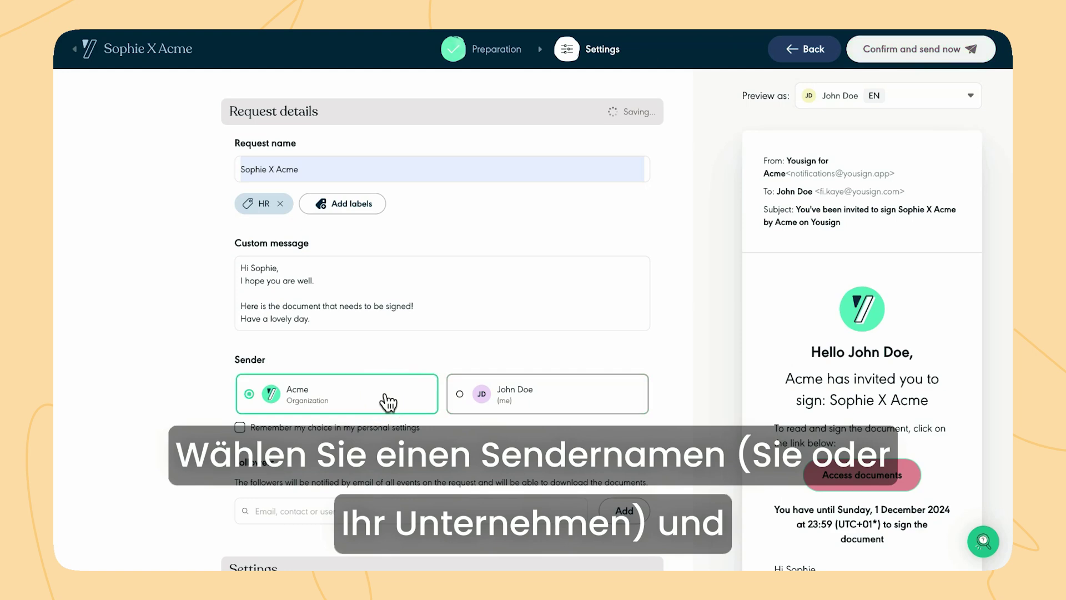
click(533, 397)
scroll(425, 428, down, 3)
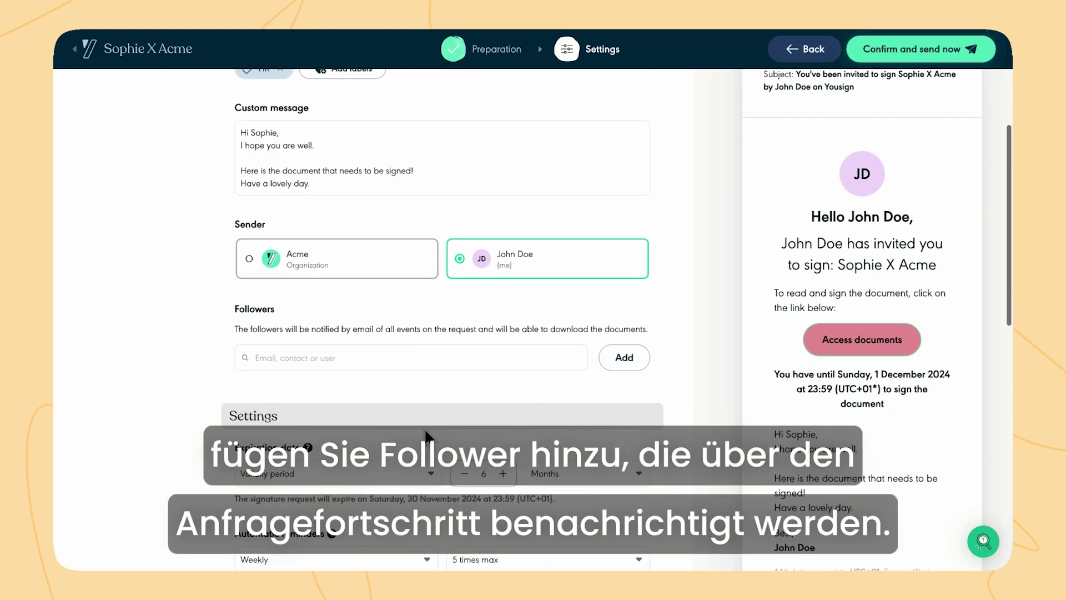
click(403, 360)
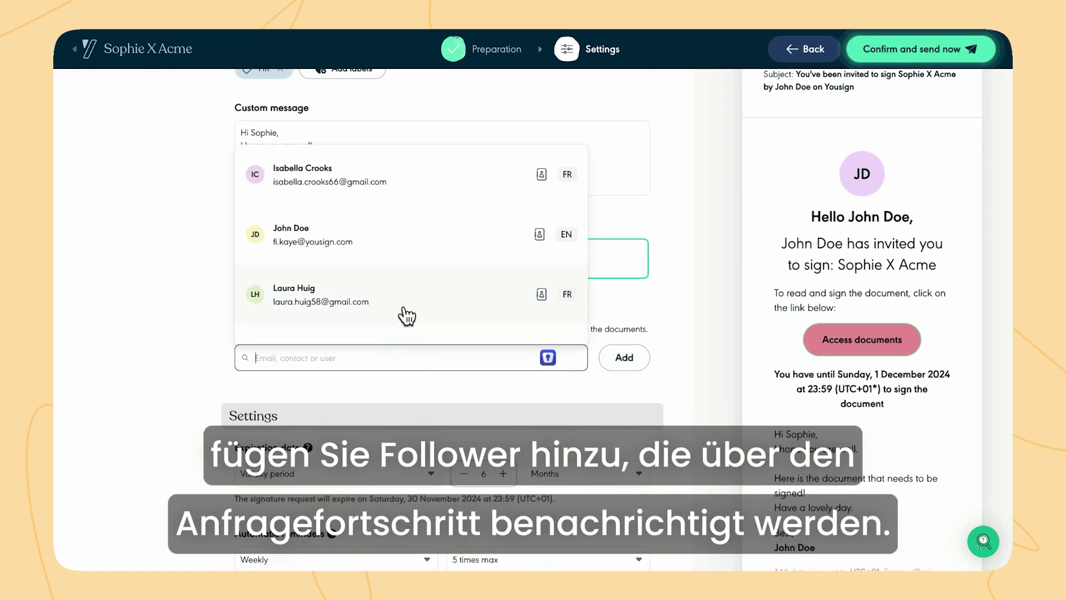
click(415, 187)
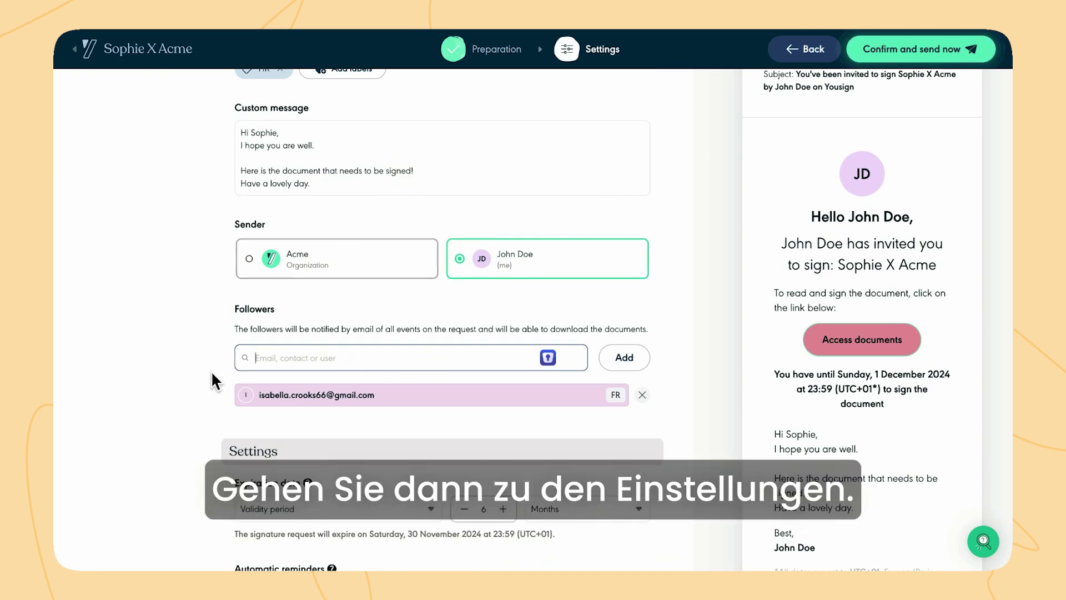
- Change the request validity period to 4 weeks
scroll(211, 371, down, 5)
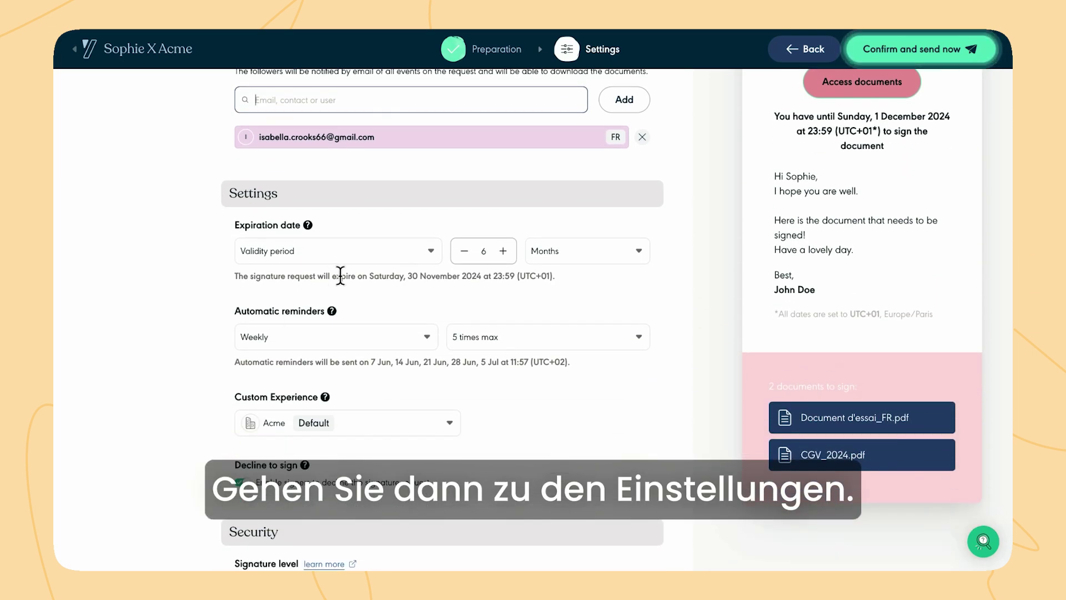
click(465, 251)
click(465, 251)
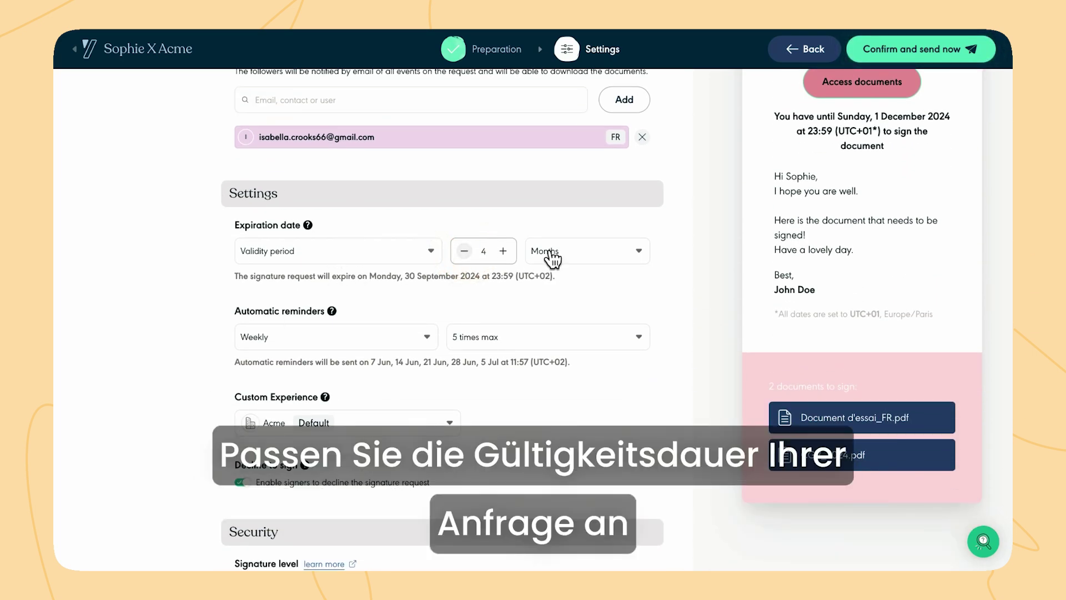
click(575, 252)
click(572, 232)
- Switch to a fixed expiration date of 29 June 2024
click(400, 258)
click(392, 279)
click(639, 253)
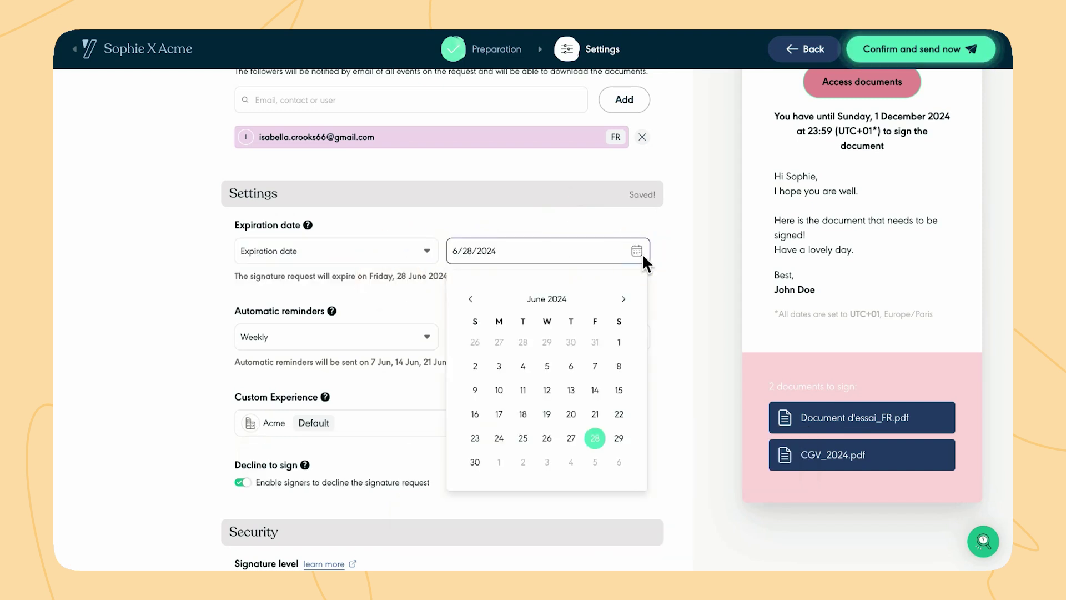
click(617, 437)
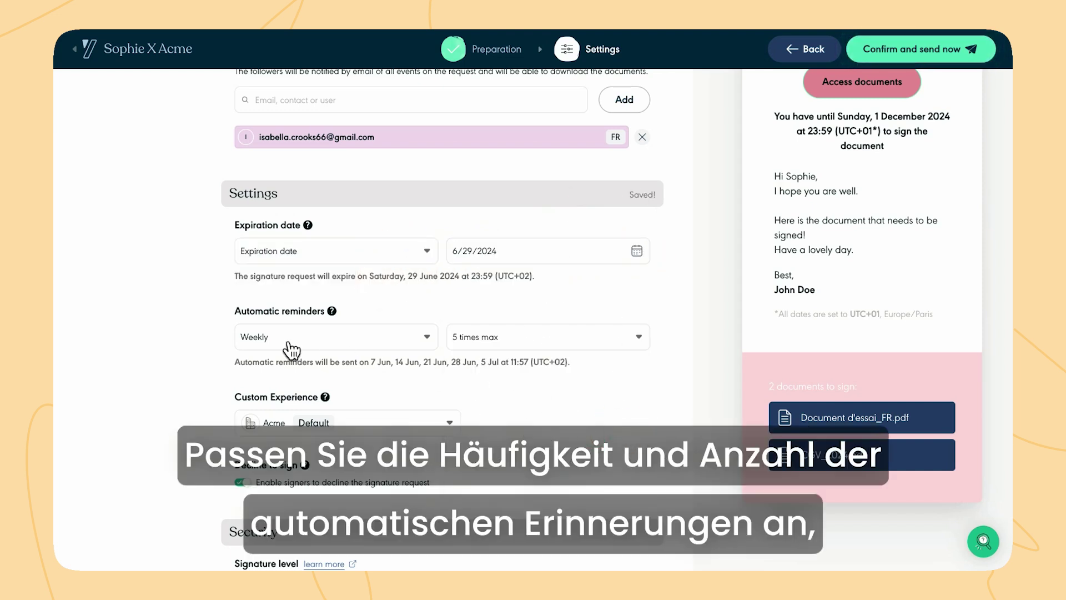
- Send reminders every 2 weeks, limited to 4 times
click(386, 342)
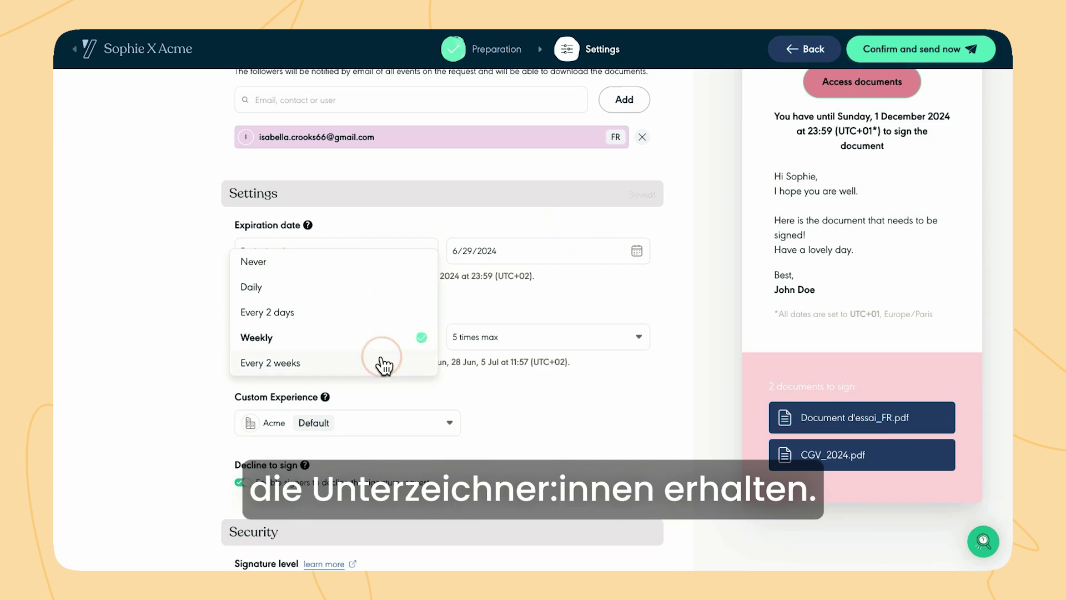
click(380, 362)
click(536, 343)
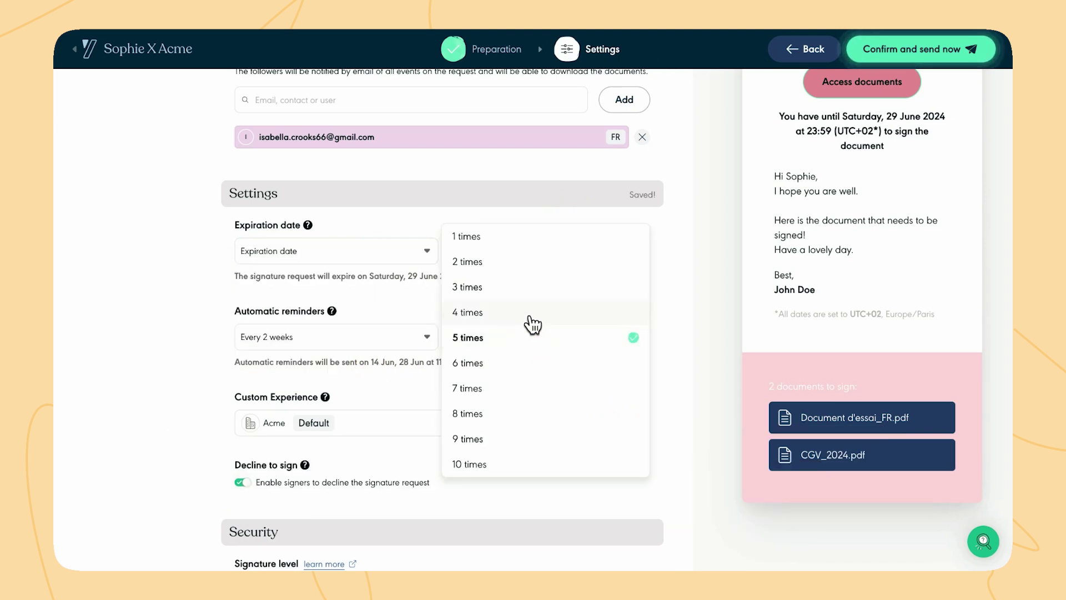
click(532, 313)
scroll(506, 417, down, 3)
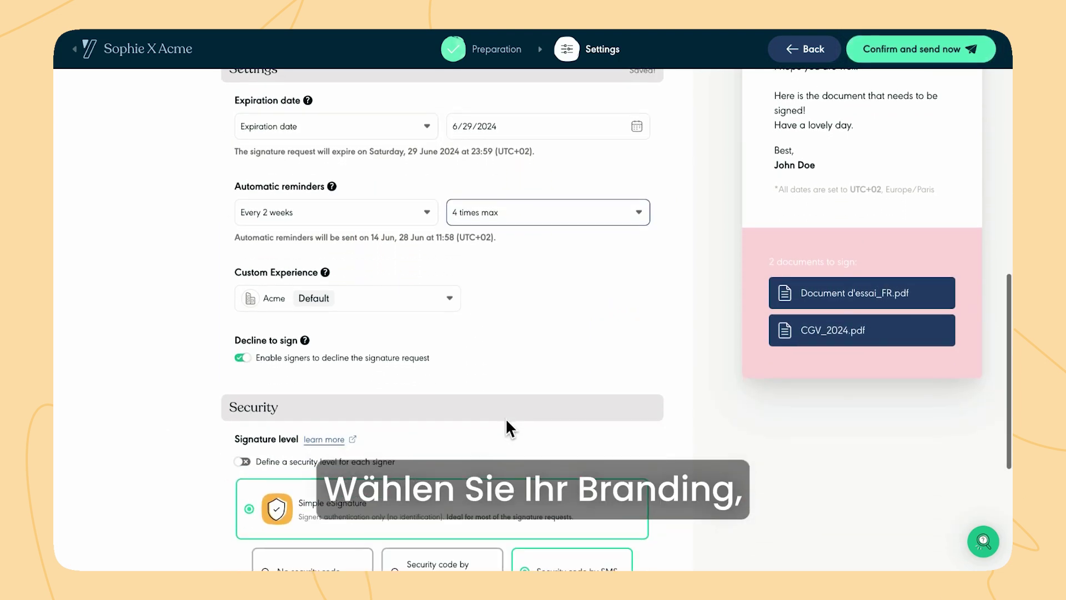
- Try the Yousign branding, then keep the Acme Default custom experience
click(428, 304)
click(418, 331)
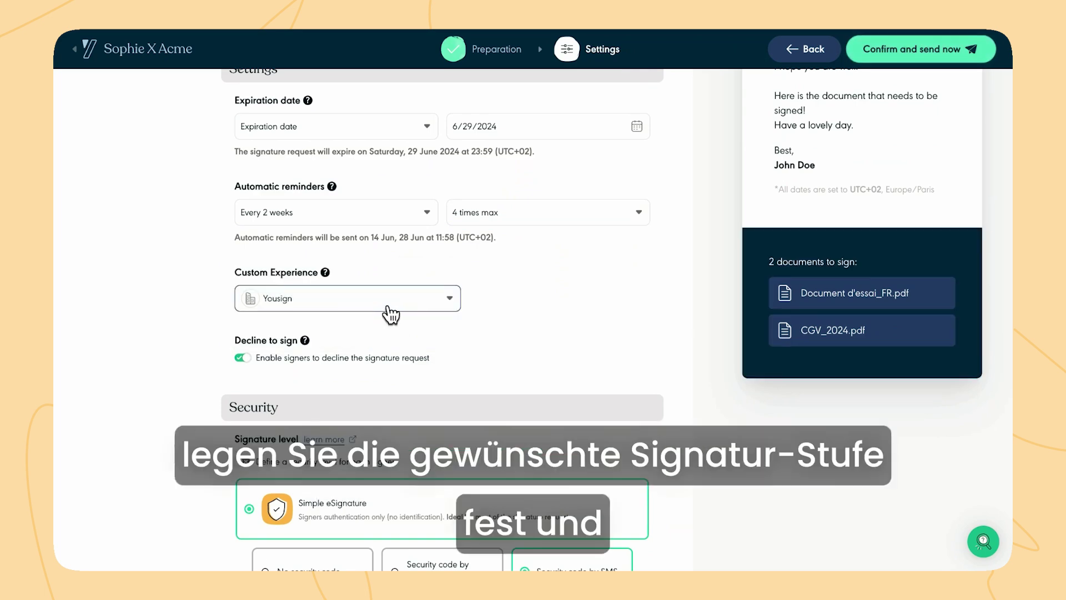
click(391, 314)
click(388, 271)
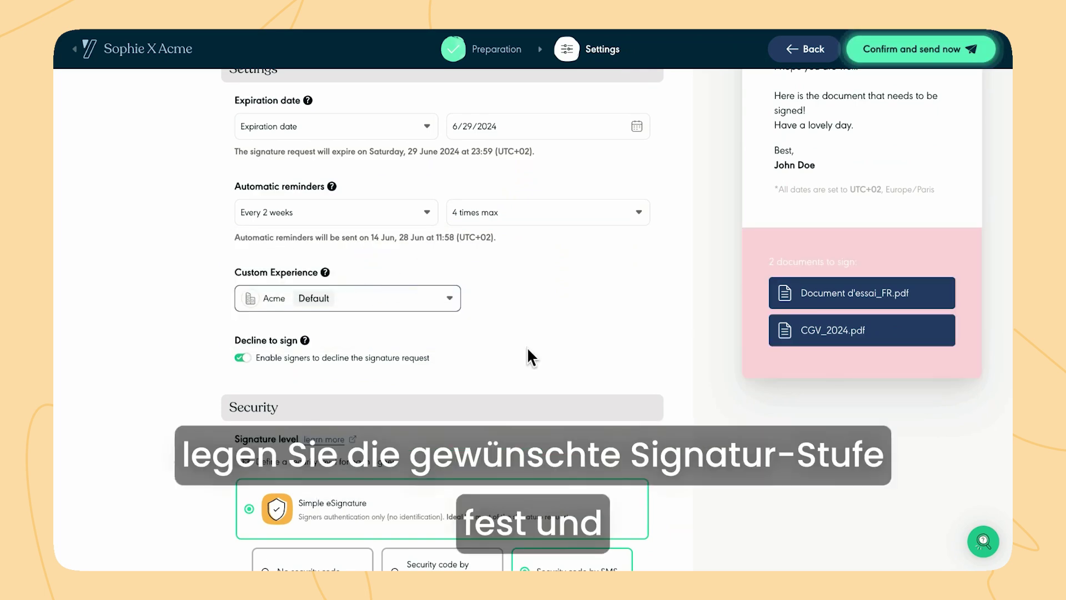
- Set signing security to a security code sent by email
scroll(528, 350, down, 5)
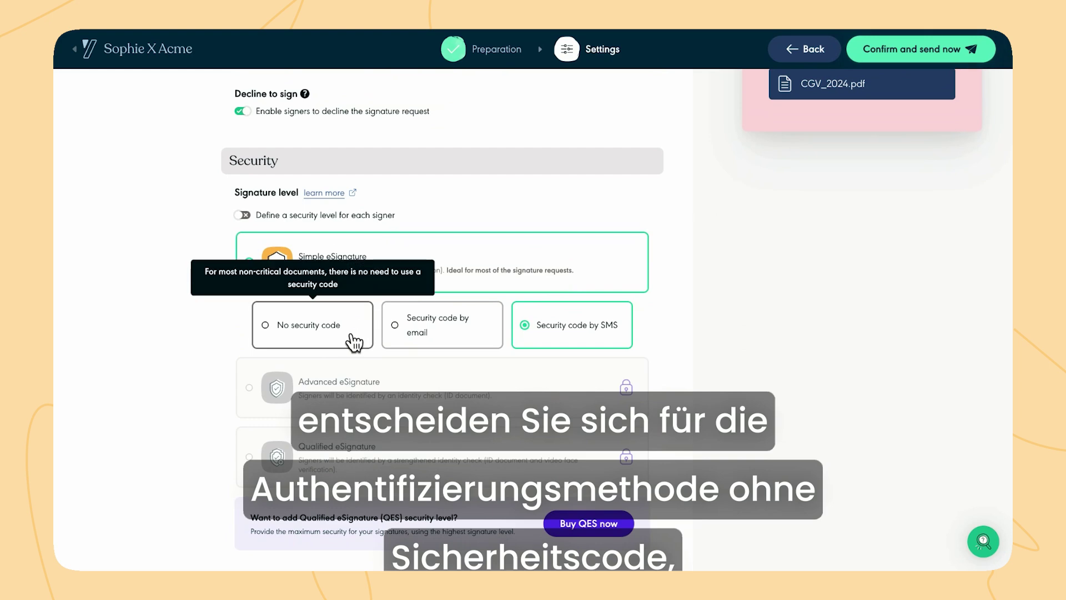
click(461, 339)
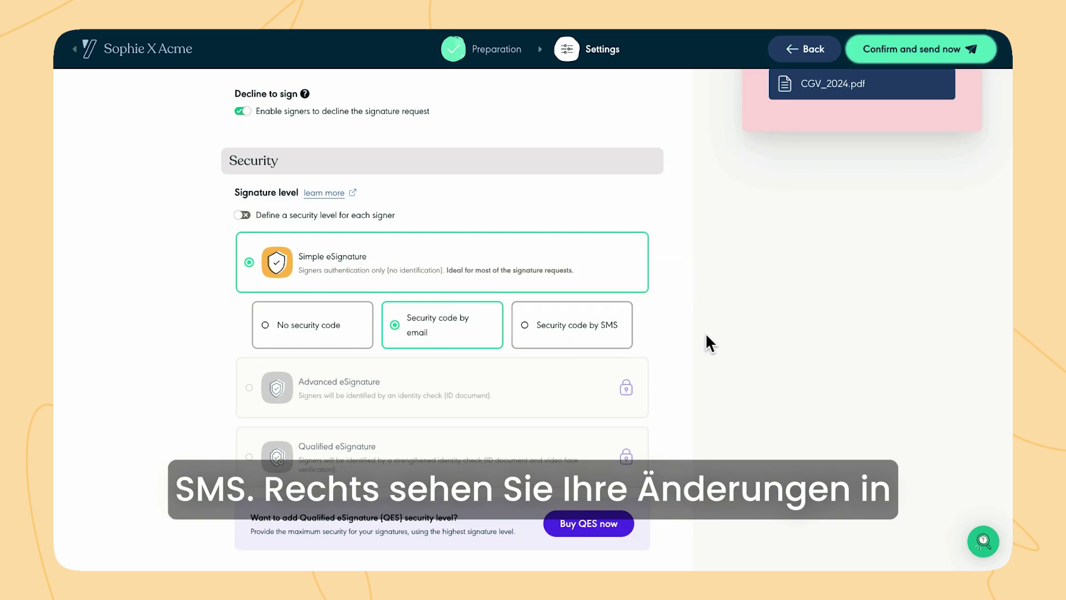
scroll(706, 341, up, 5)
- Preview the invitation email as the second signer would receive it
scroll(705, 332, up, 10)
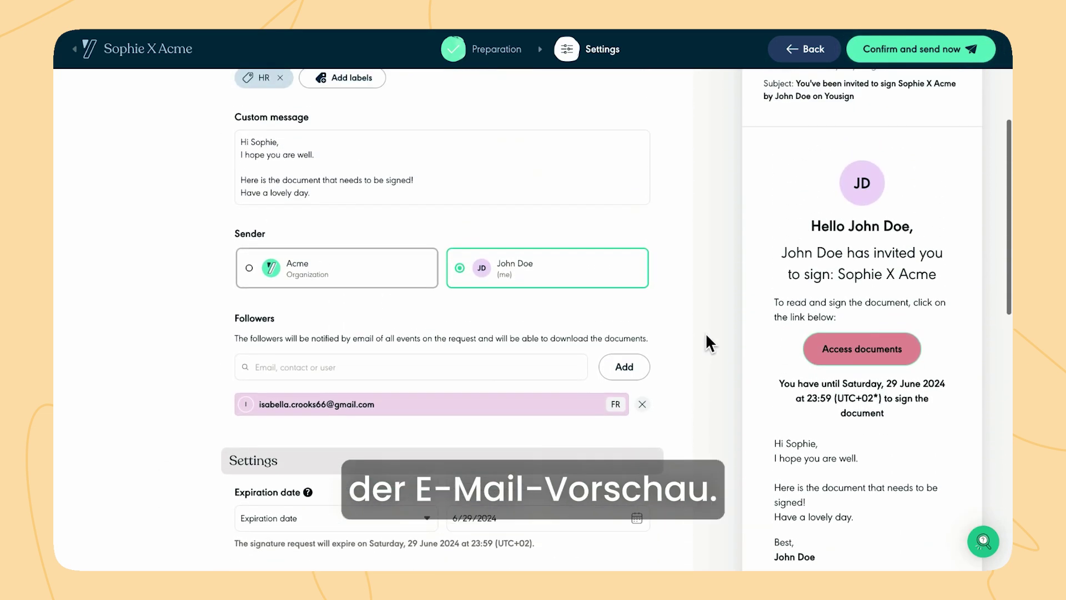
scroll(964, 309, up, 2)
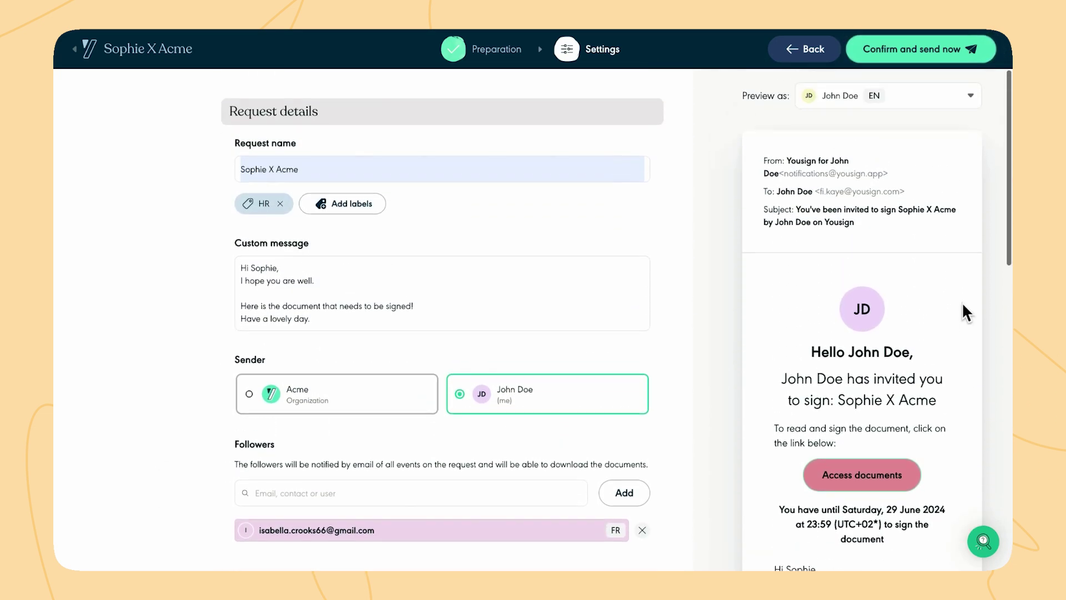
click(931, 111)
click(921, 122)
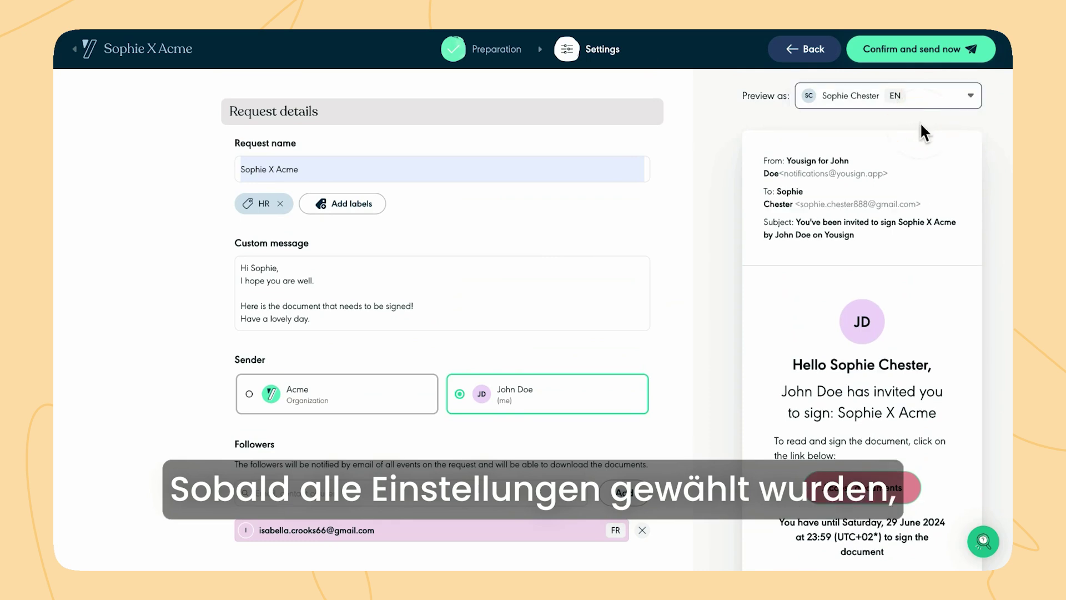
- Confirm and send the Sophie X Acme signature request now
scroll(914, 326, down, 2)
scroll(914, 325, up, 3)
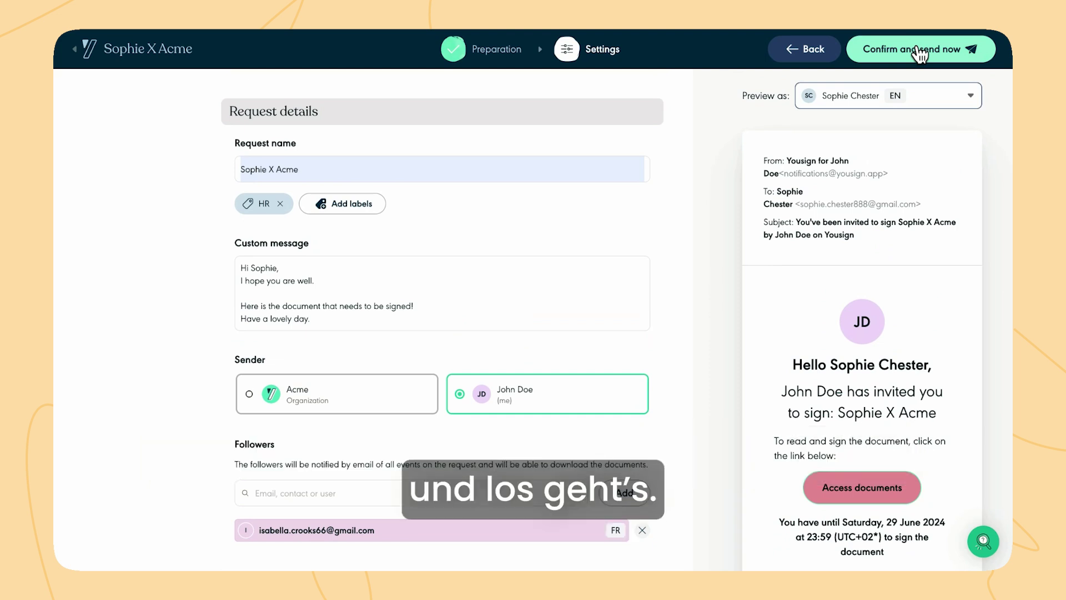
click(918, 51)
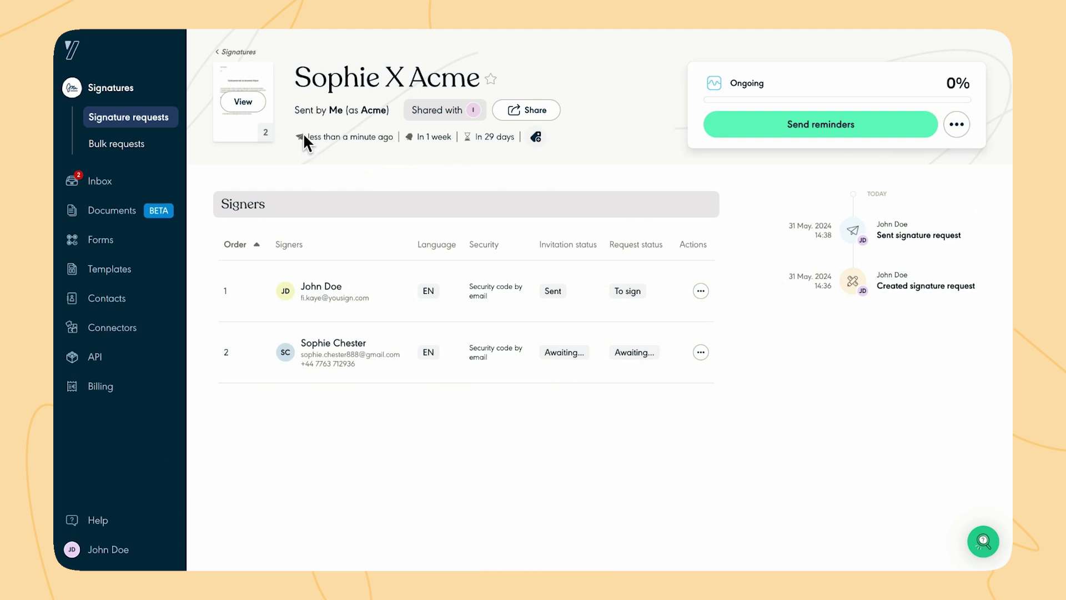
- Check the request's sent date, then open the first signer's actions menu from the request page
drag(303, 134, 400, 135)
click(394, 154)
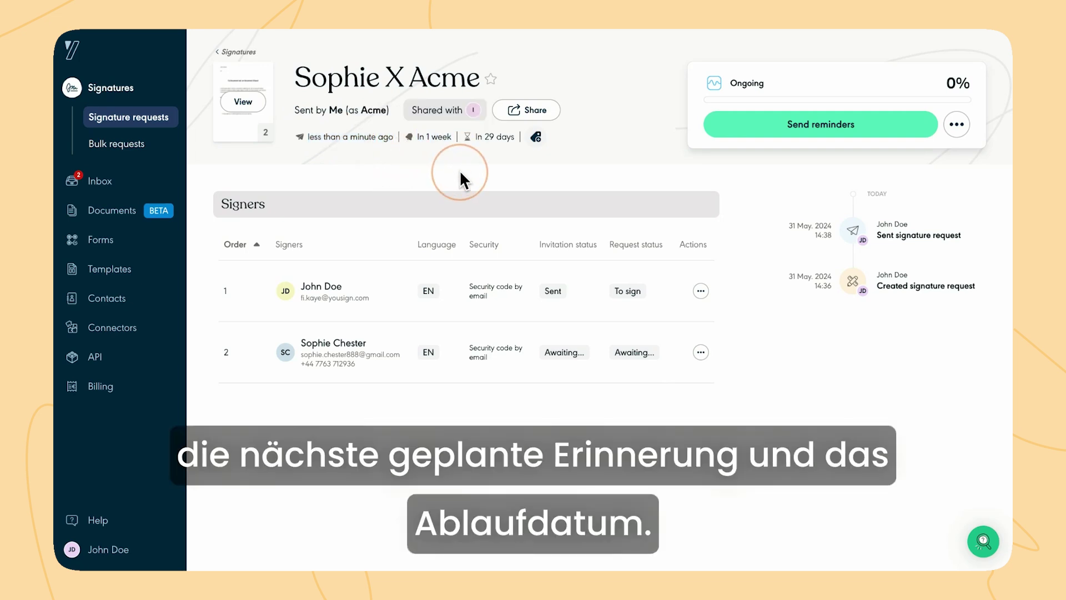
click(515, 150)
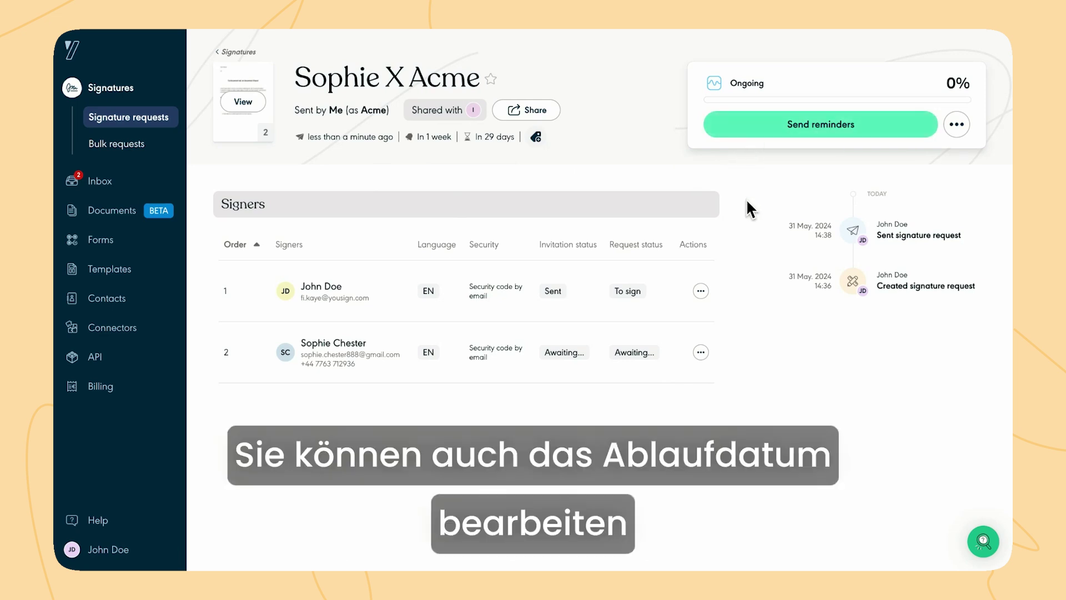
click(965, 131)
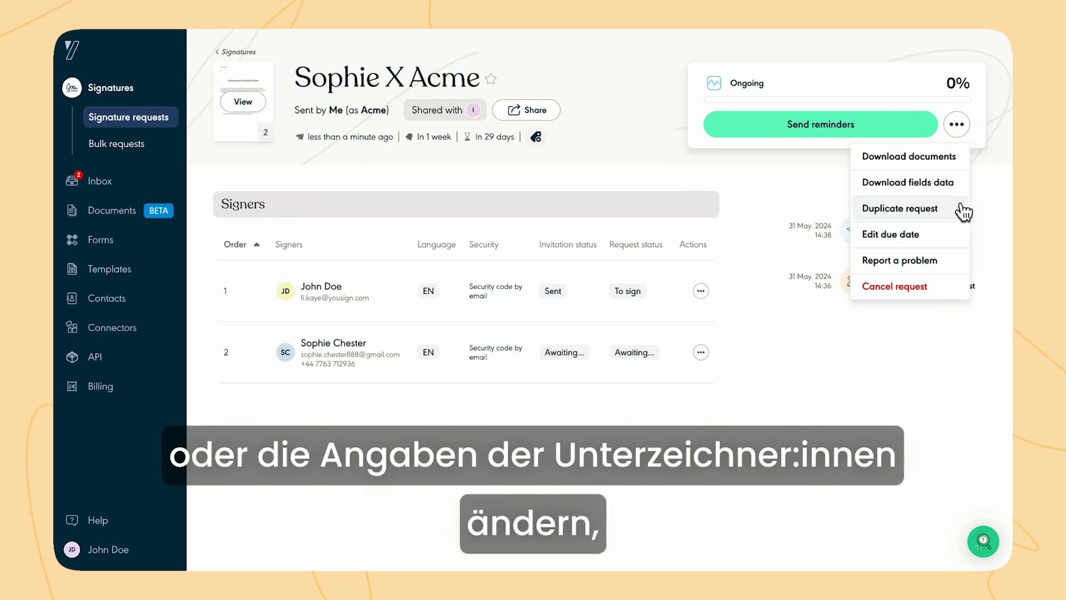
click(701, 290)
- Open the first signer's edit form, then go back to the Sophie X Acme overview unchanged
click(685, 370)
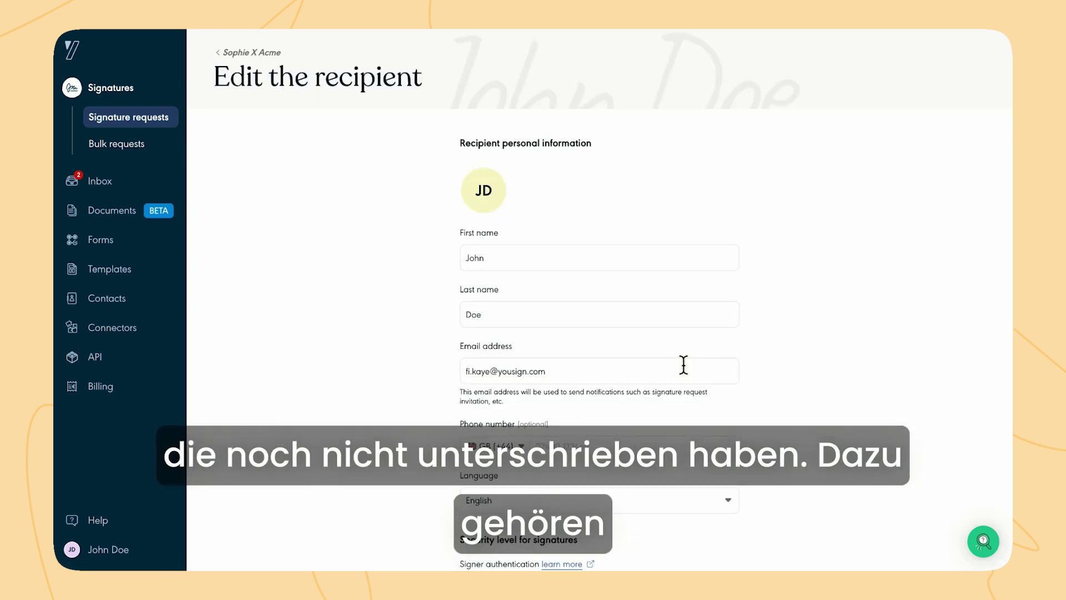
scroll(617, 336, down, 4)
scroll(616, 335, up, 4)
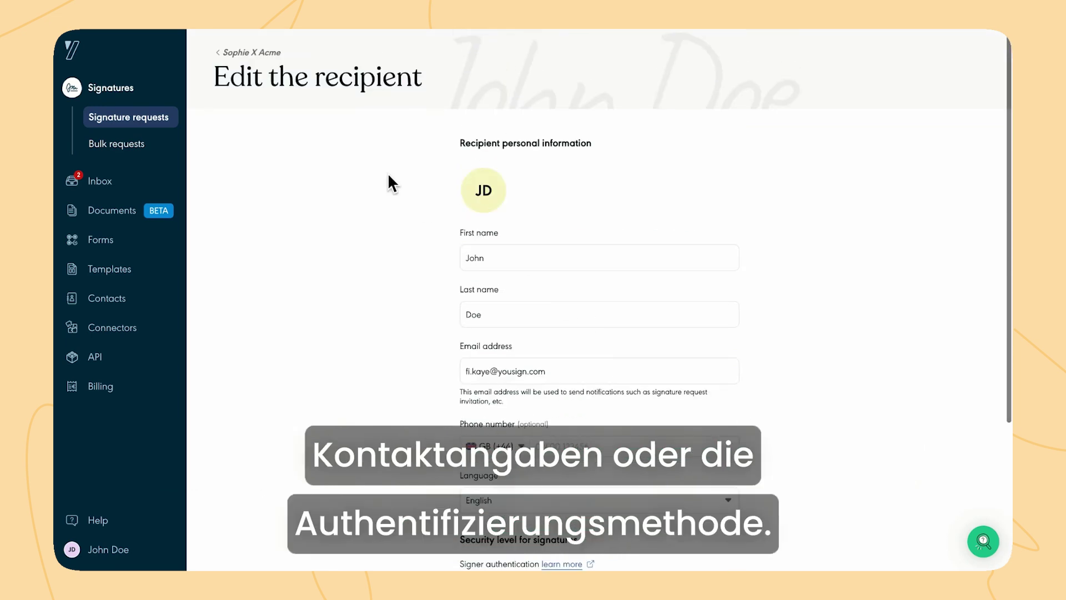
click(226, 53)
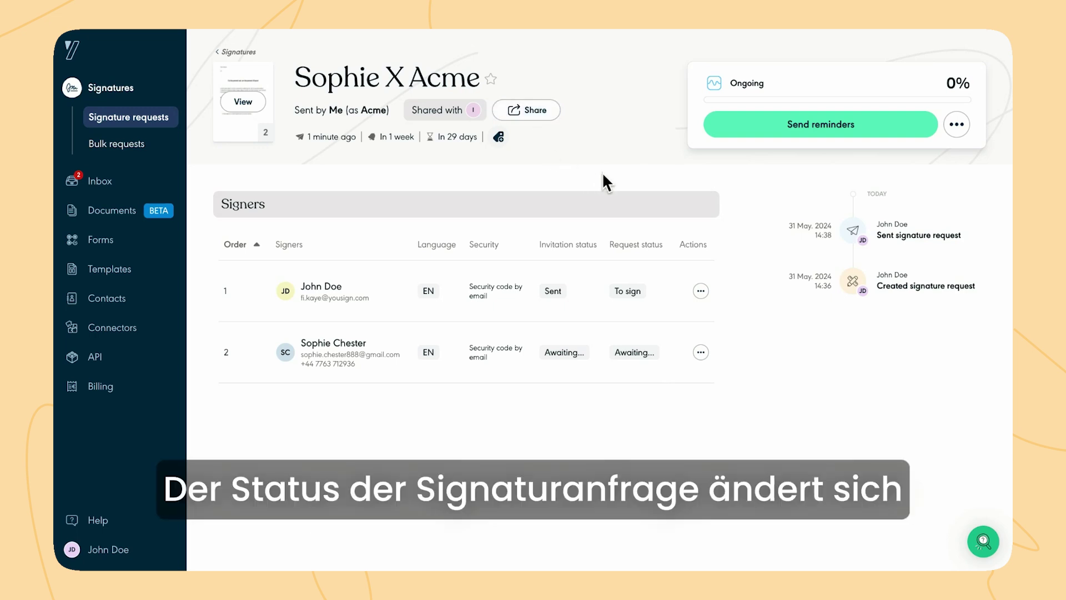
click(730, 89)
drag(730, 92, 722, 92)
click(792, 83)
click(957, 124)
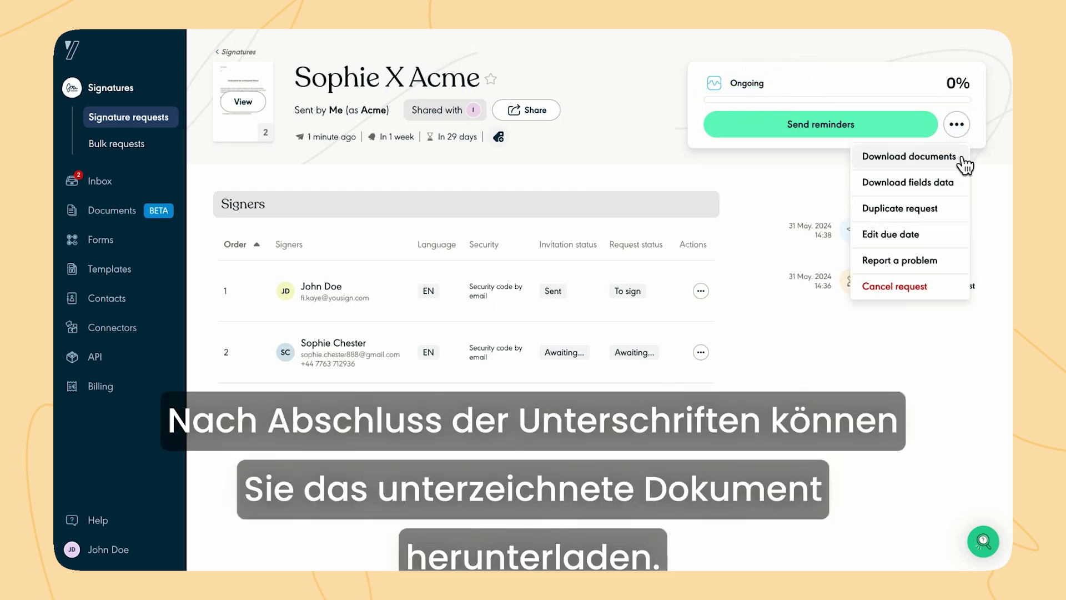
click(792, 184)
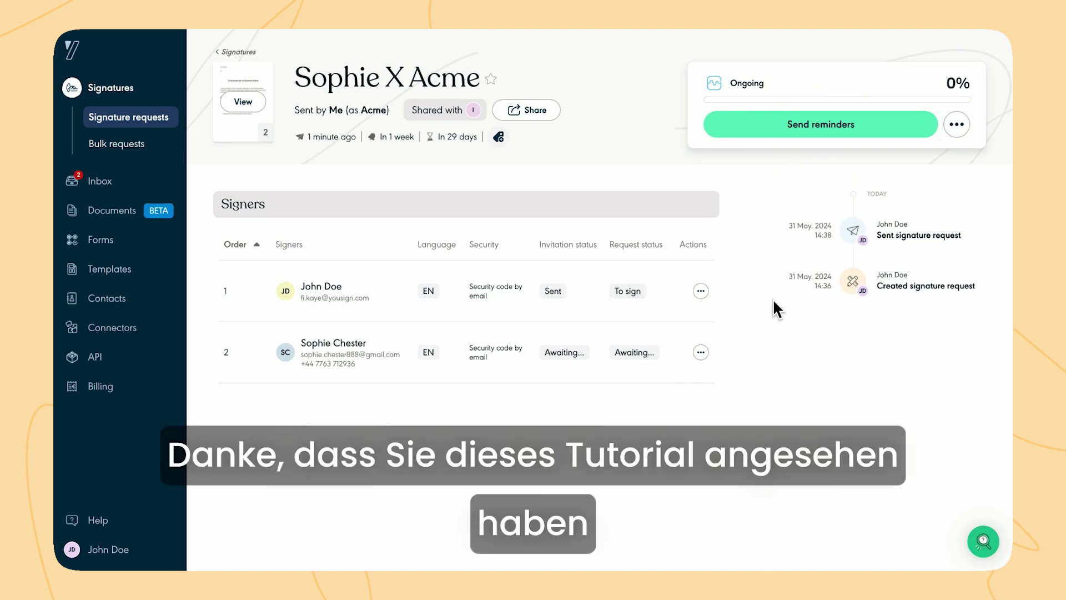